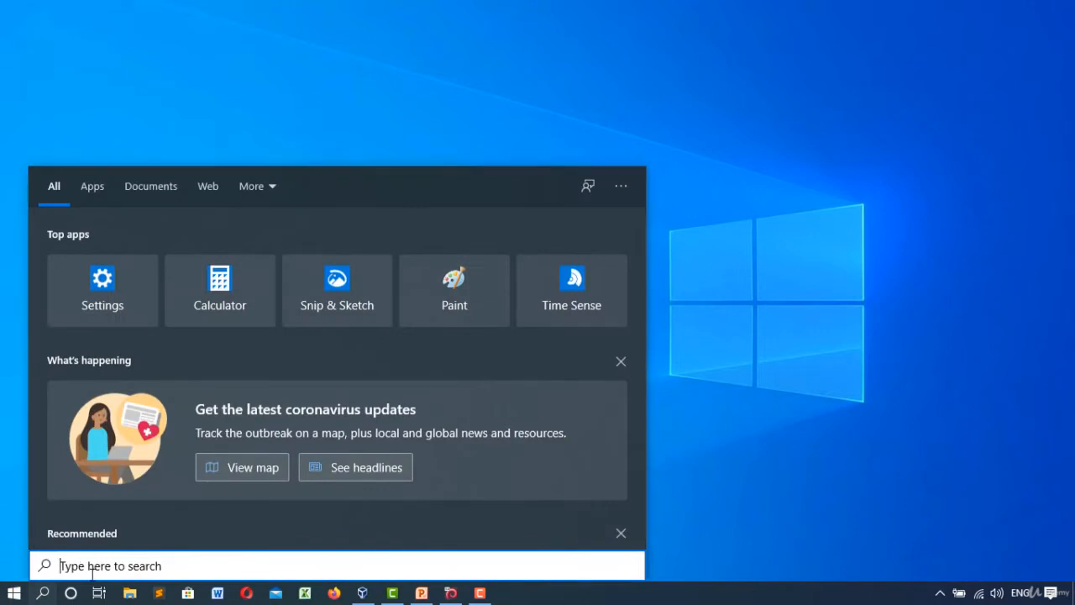
# Step: Search Windows for "nessus web clien" and open the Nessus Web Client website
pyautogui.write('nessus')
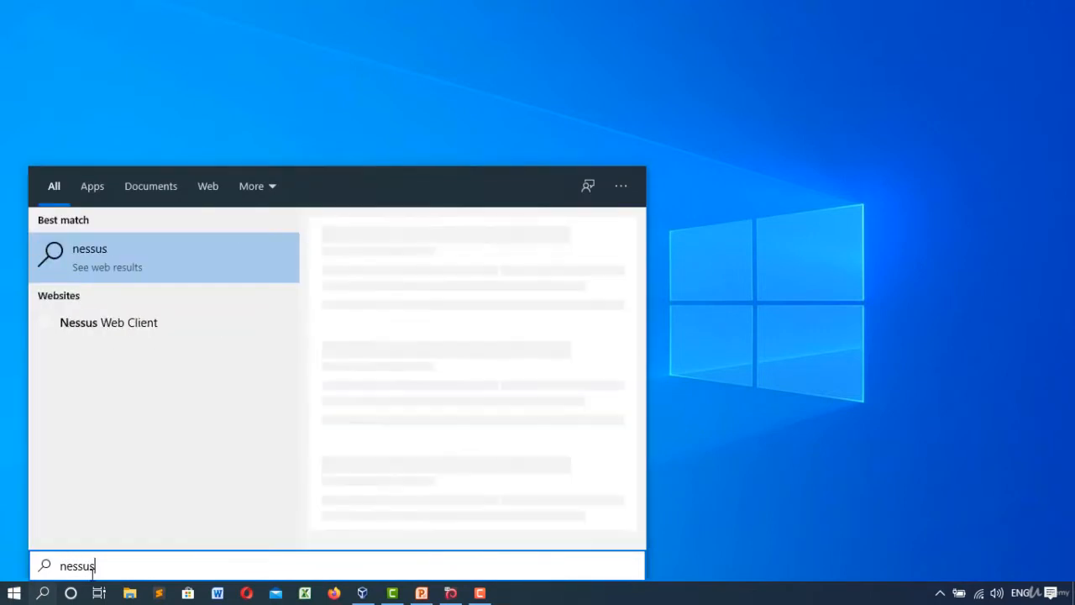
pyautogui.write(' web ')
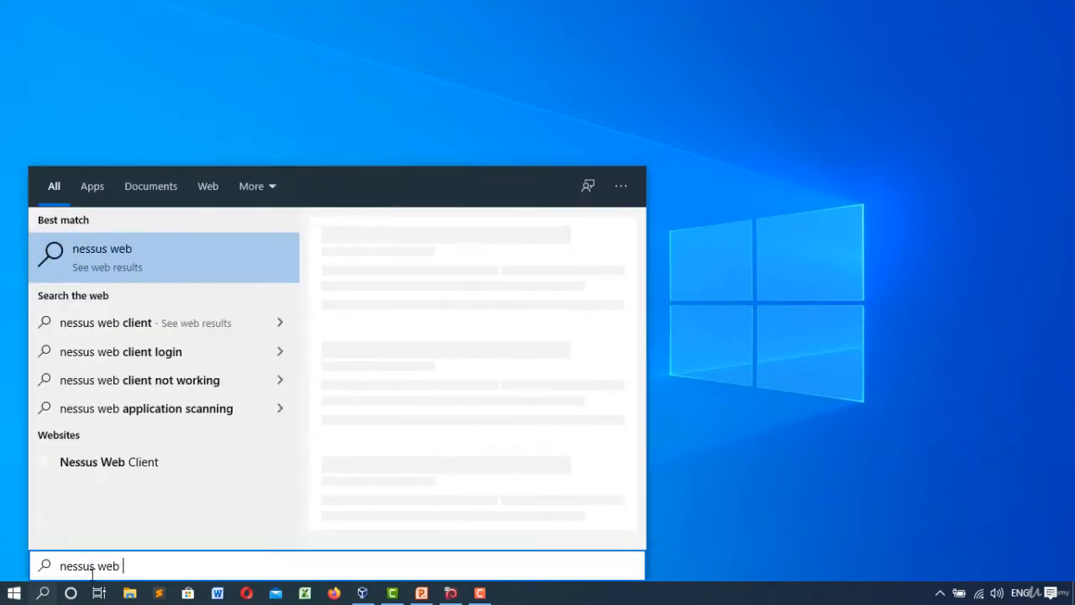
pyautogui.write('clien')
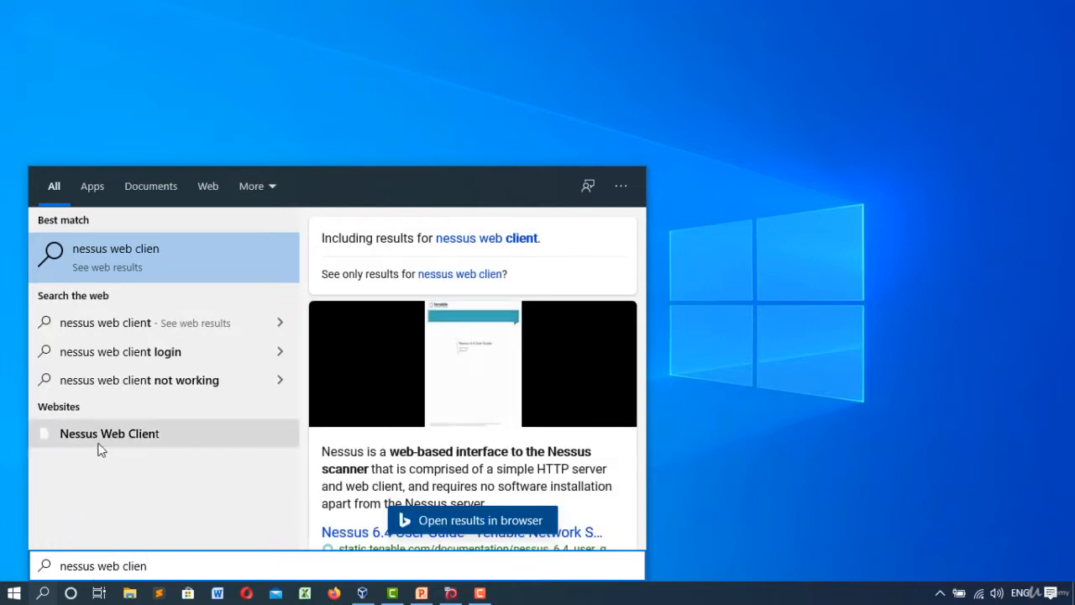
pyautogui.click(99, 437)
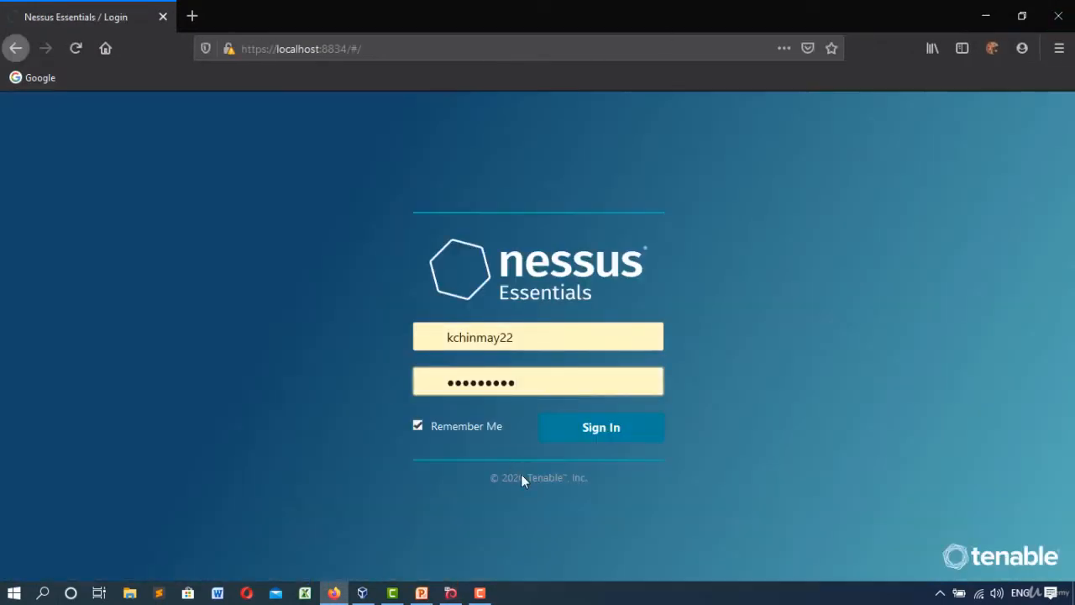
# Step: Sign in to Nessus Essentials with the prefilled username and password
pyautogui.moveTo(440, 339); pyautogui.dragTo(530, 336)
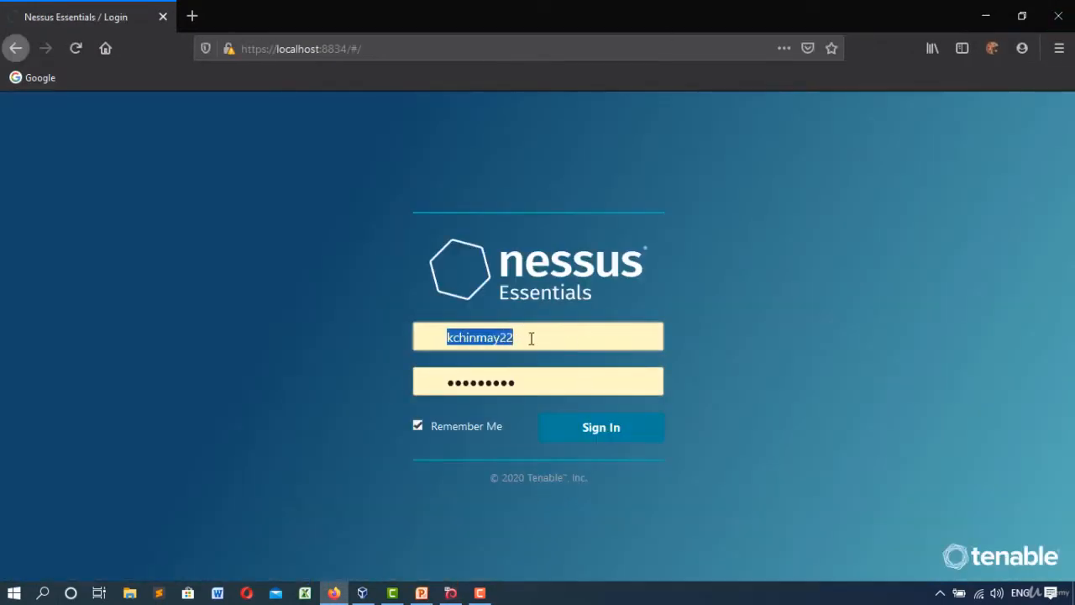
pyautogui.click(530, 336)
pyautogui.click(482, 524)
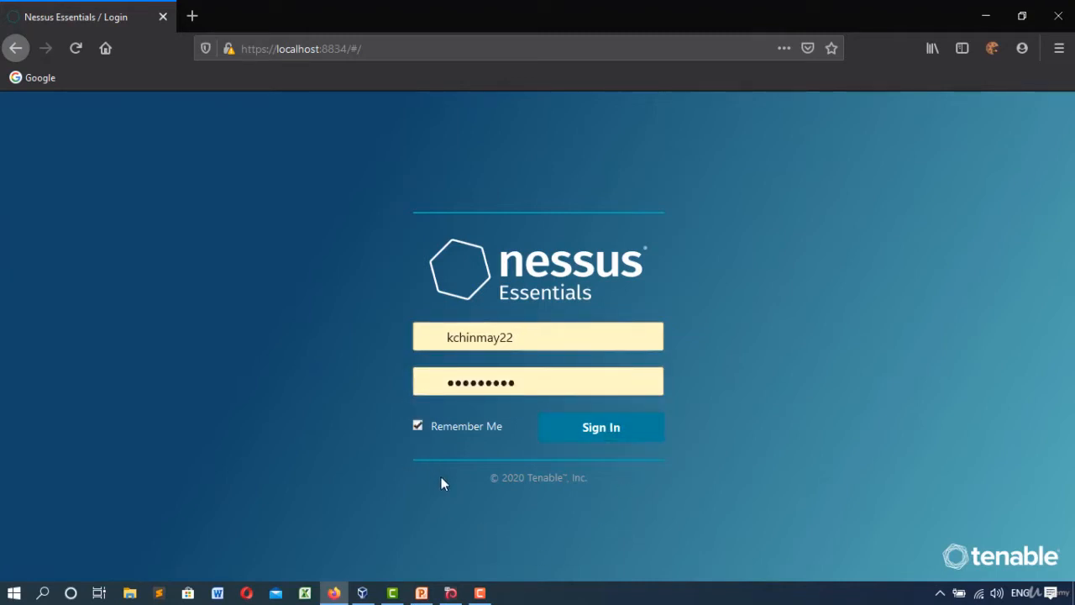
pyautogui.click(593, 430)
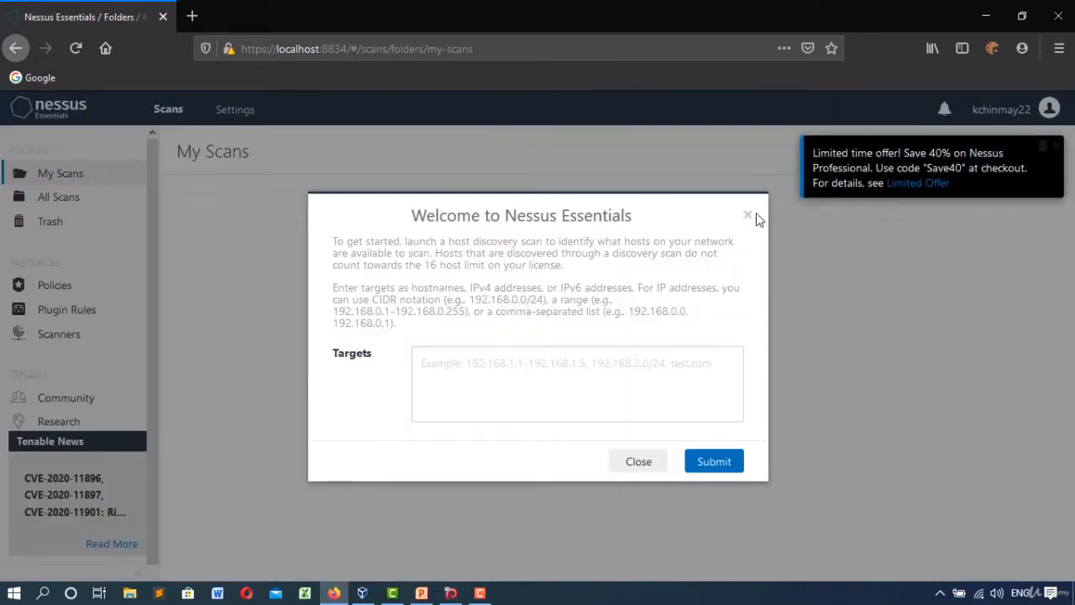
# Step: Dismiss the Welcome to Nessus Essentials dialog and the limited time offer notification
pyautogui.click(746, 216)
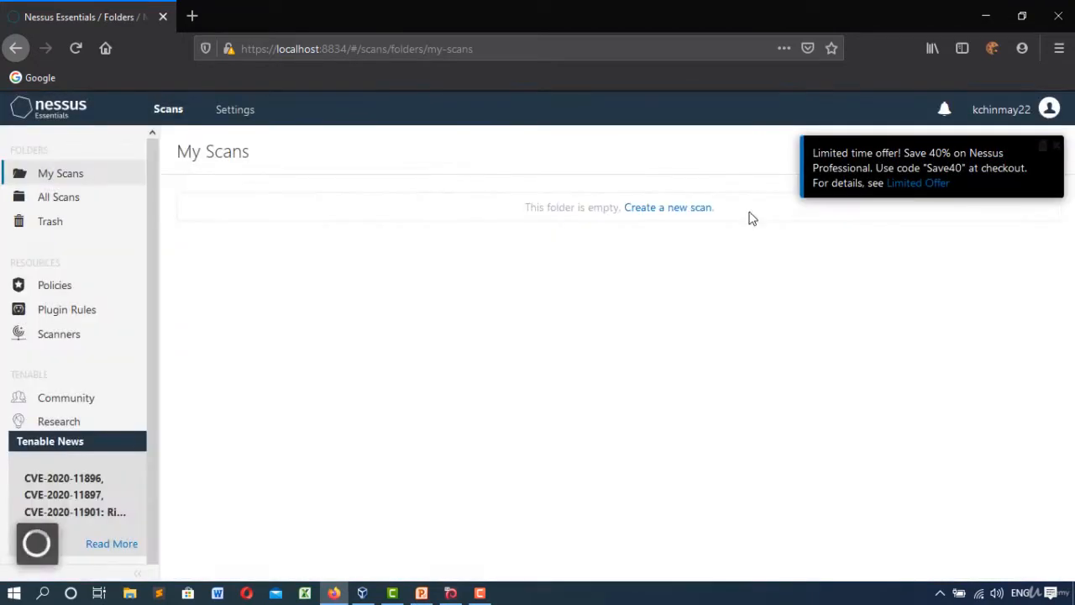
pyautogui.click(1030, 122)
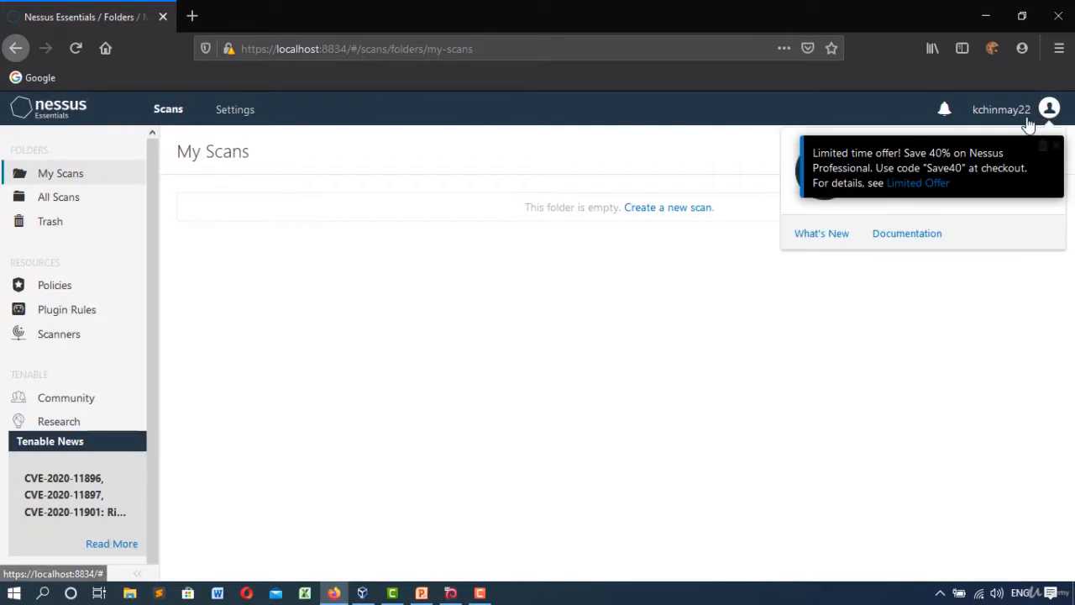
pyautogui.click(892, 295)
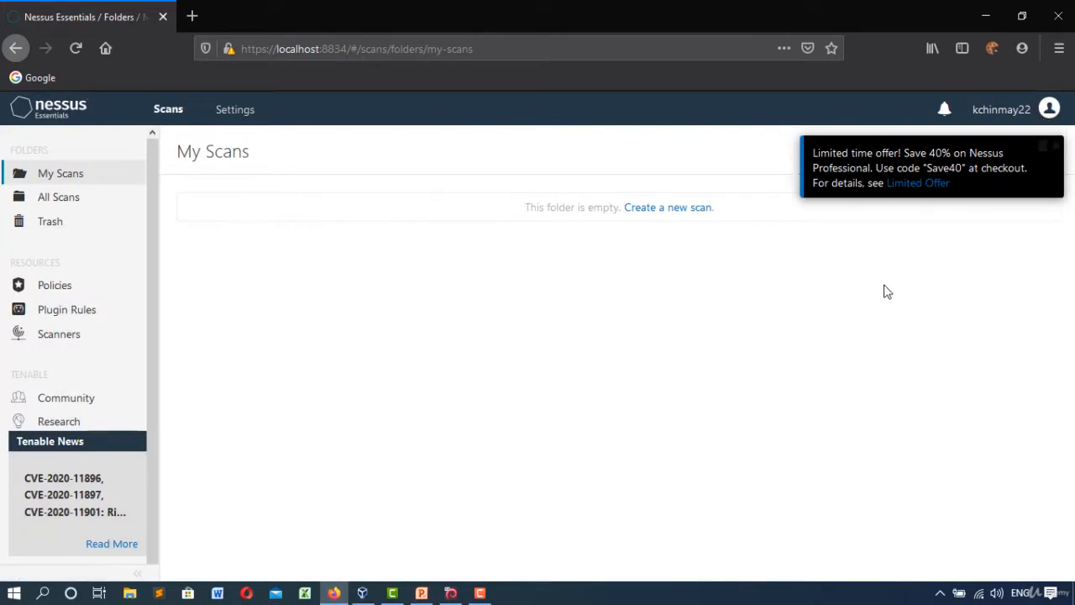
pyautogui.click(1057, 148)
# Step: Open the signed-in user's My Account page and review its Account Settings and API Keys
pyautogui.click(1008, 110)
pyautogui.click(909, 190)
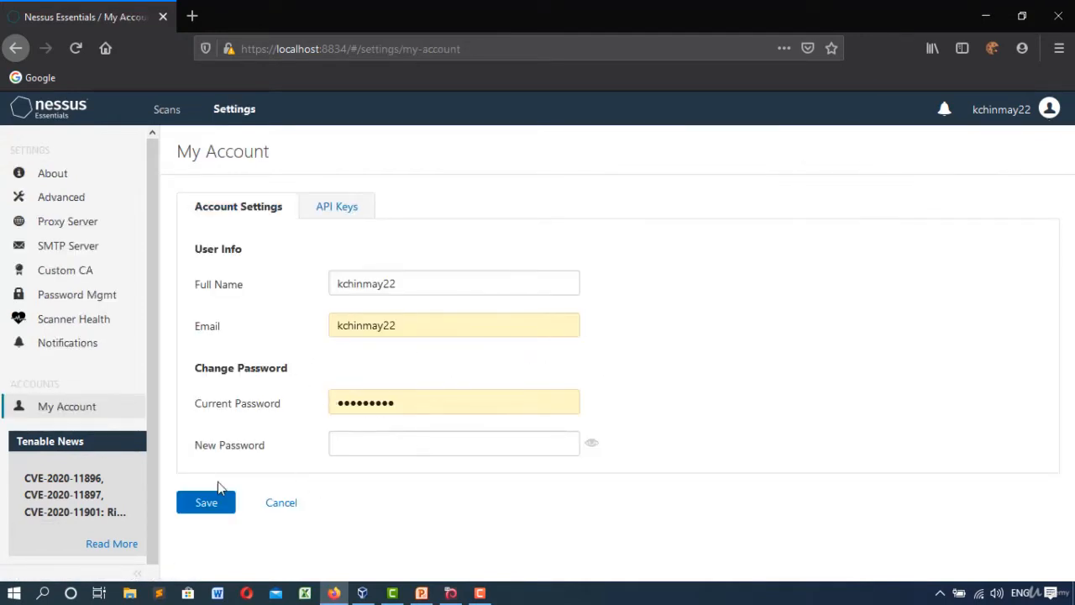
pyautogui.click(366, 209)
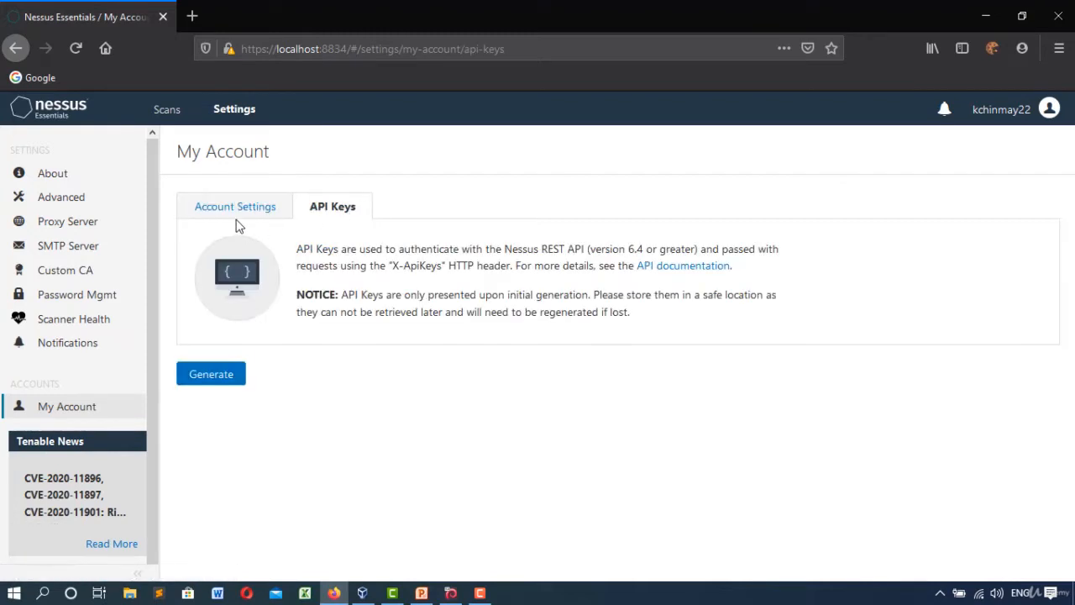
pyautogui.click(238, 211)
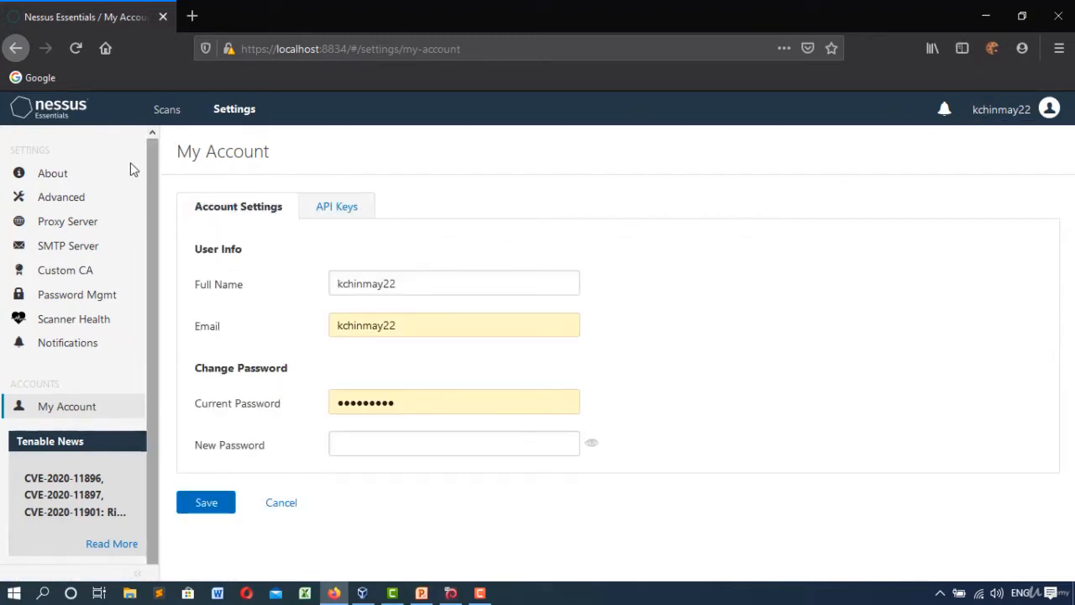
# Step: Look through the My Scans, All Scans and Trash folders in the Scans area
pyautogui.click(165, 112)
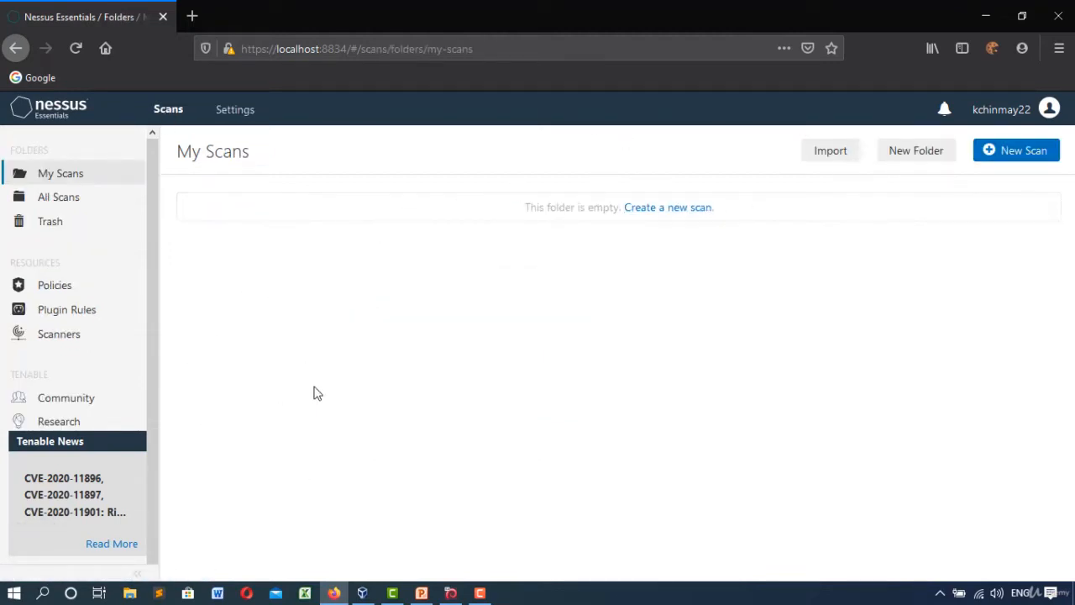
pyautogui.click(63, 199)
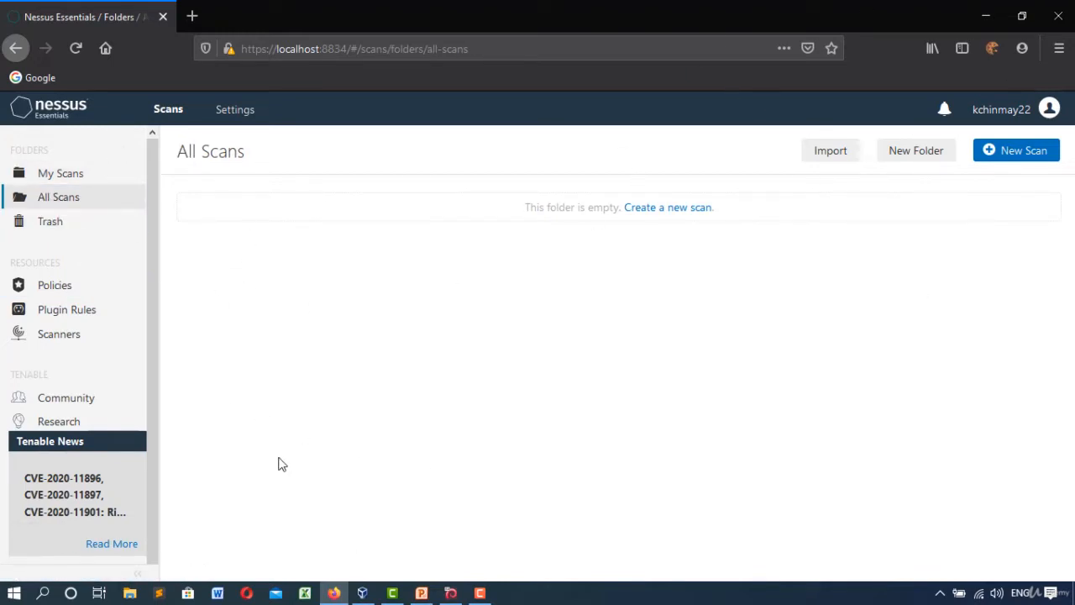
pyautogui.click(65, 229)
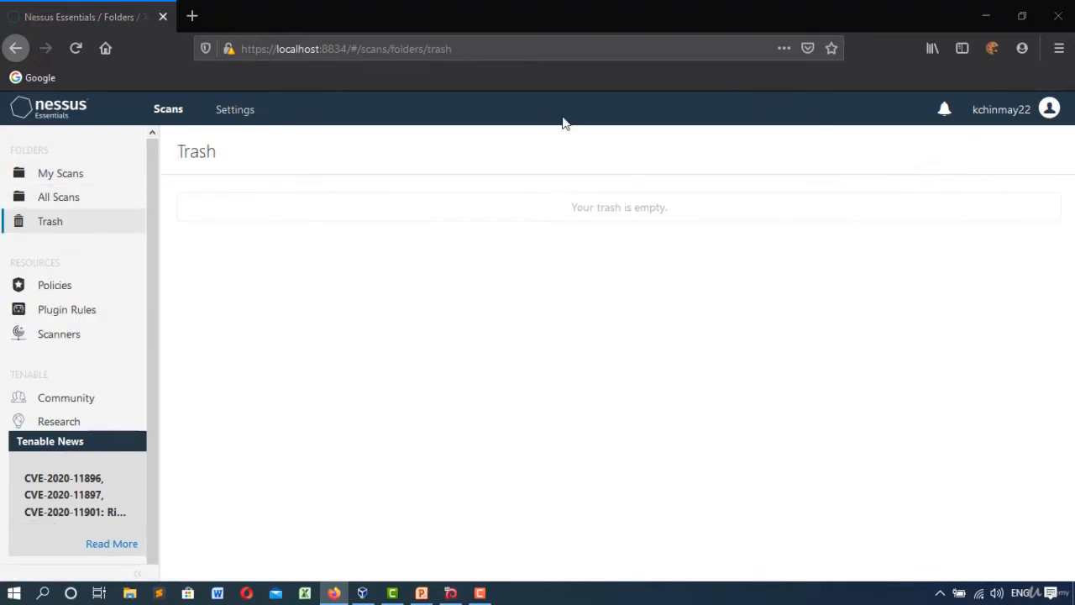
# Step: Examine the Policies, Plugin Rules and Scanners resource pages in the Scans area
pyautogui.click(99, 289)
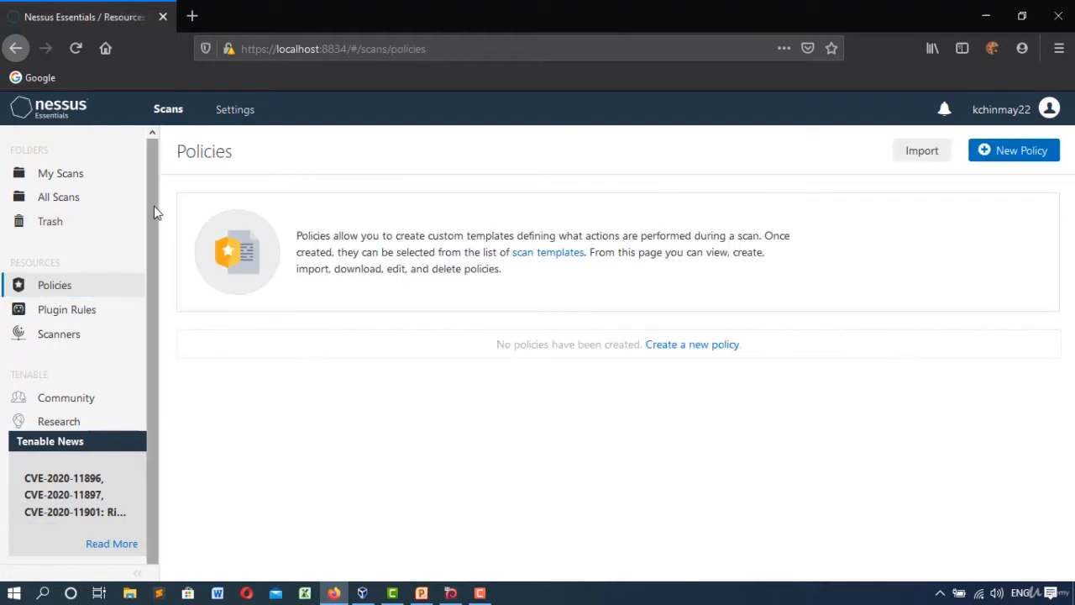
pyautogui.scroll(-1, 149, 231)
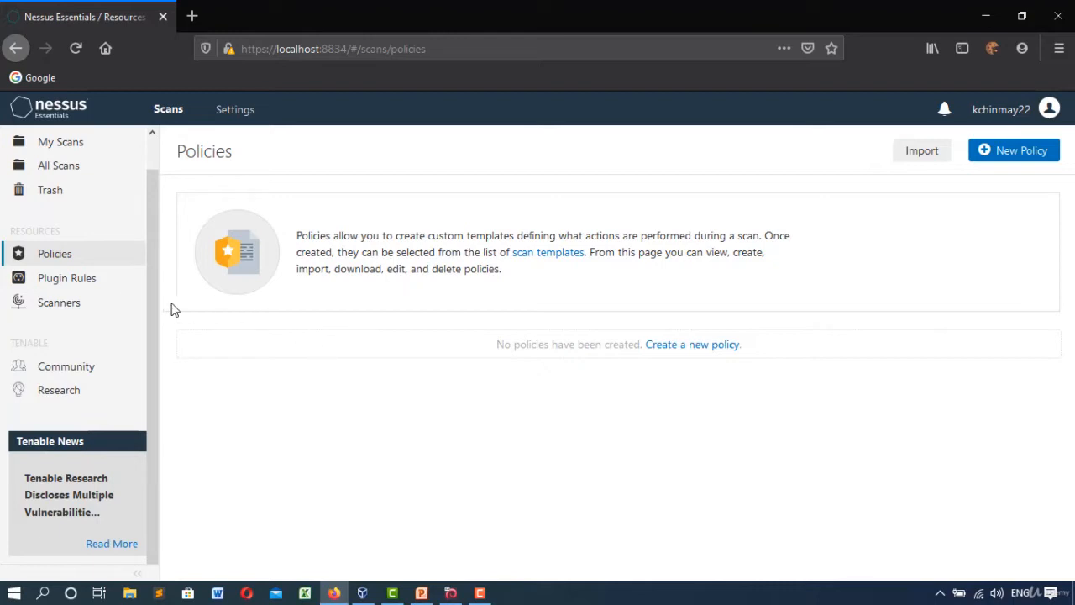
pyautogui.click(94, 278)
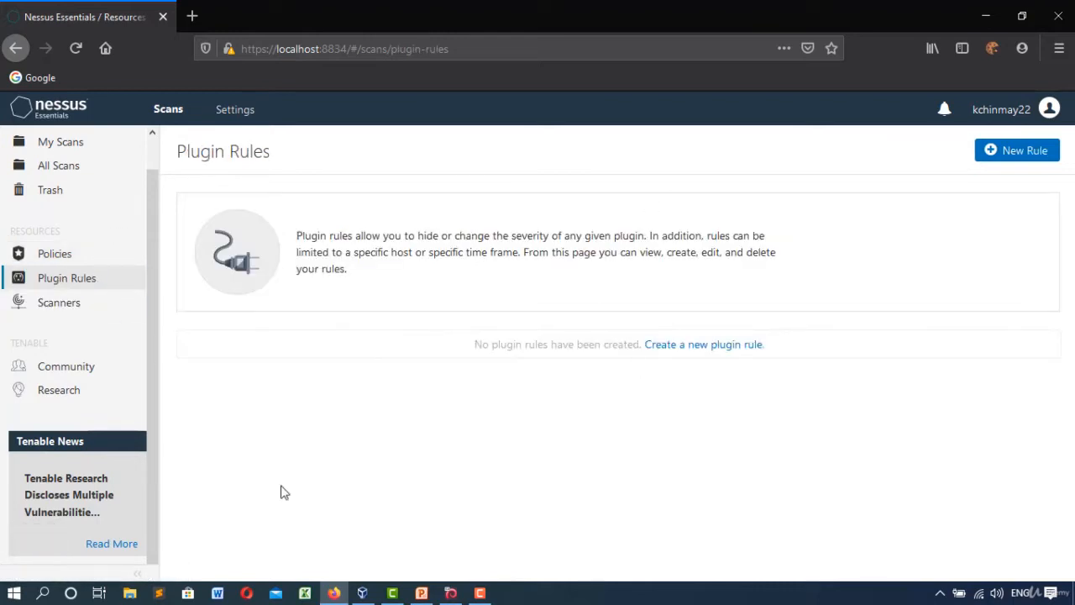
pyautogui.click(17, 308)
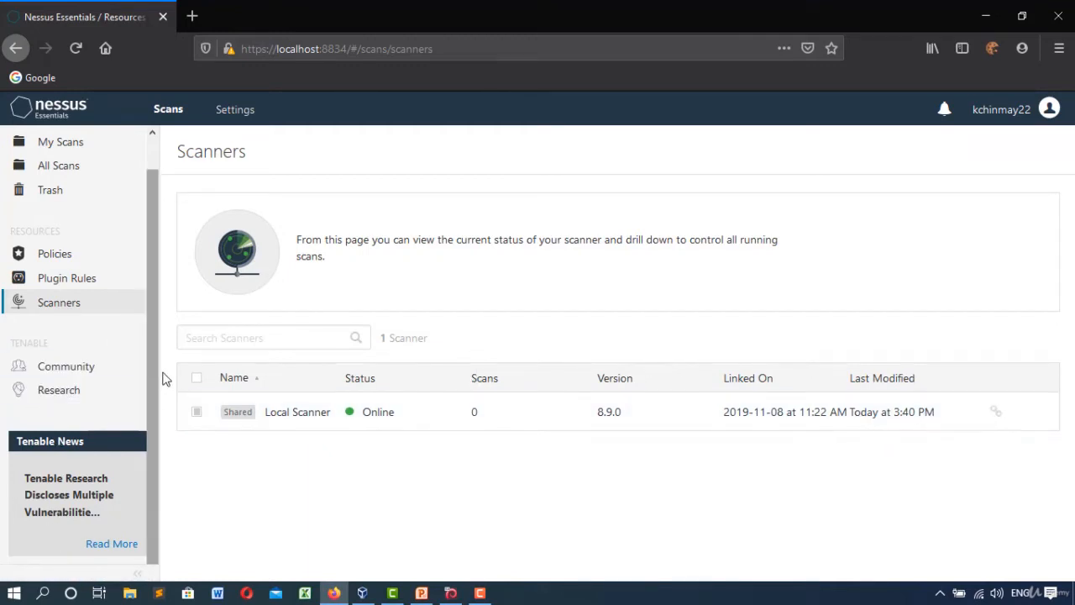
pyautogui.moveTo(164, 378); pyautogui.dragTo(165, 299)
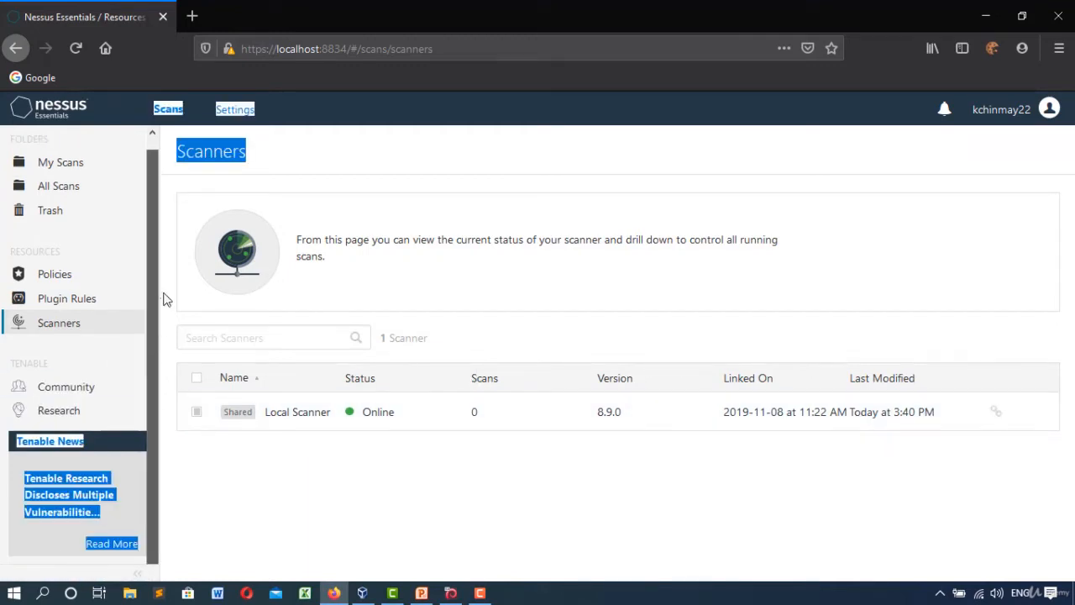
pyautogui.click(369, 141)
# Step: Review the About settings, covering the Nessus version, License Utilization, Software Update and Master Password
pyautogui.click(233, 110)
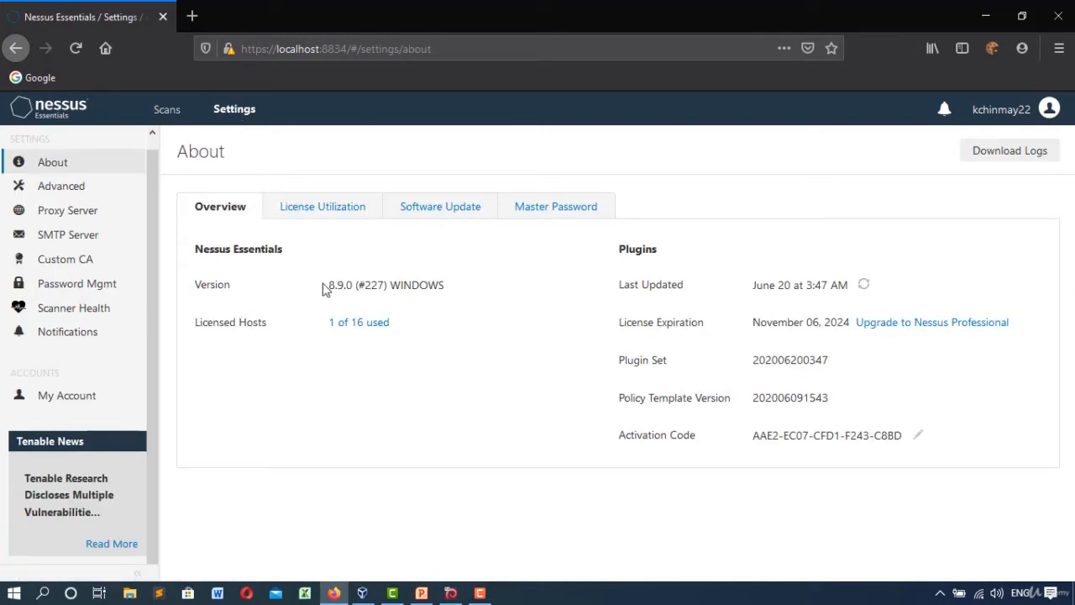
pyautogui.moveTo(329, 289); pyautogui.dragTo(445, 282)
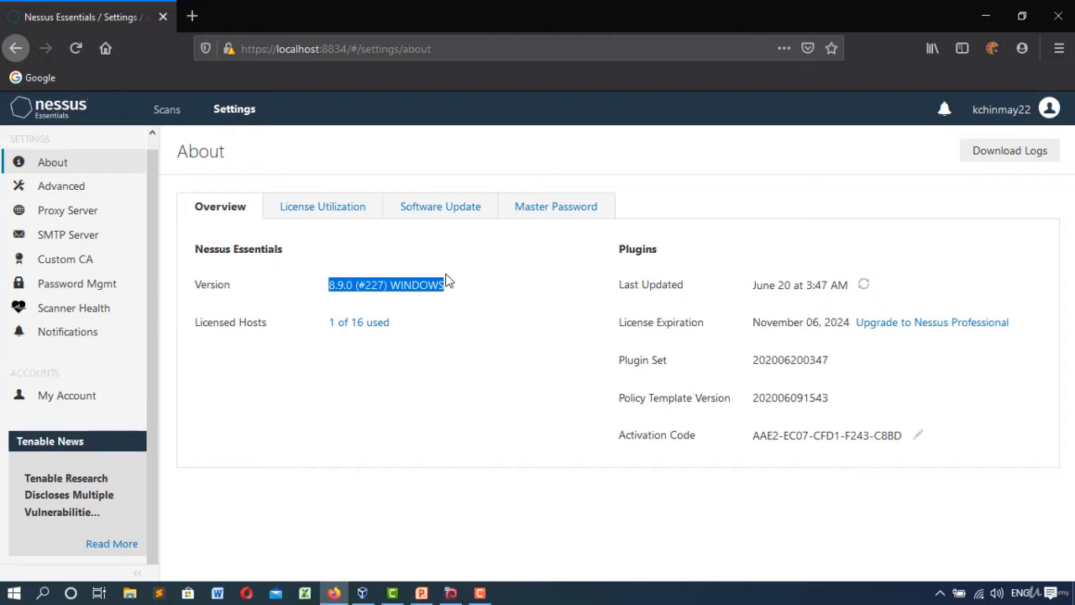
pyautogui.click(367, 215)
pyautogui.click(471, 210)
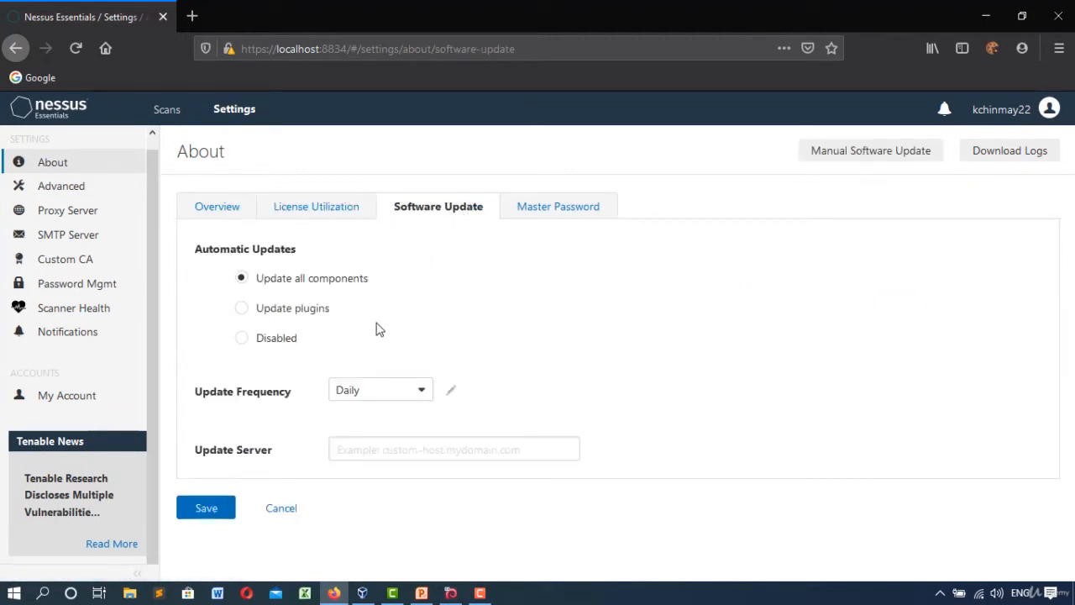
pyautogui.click(567, 212)
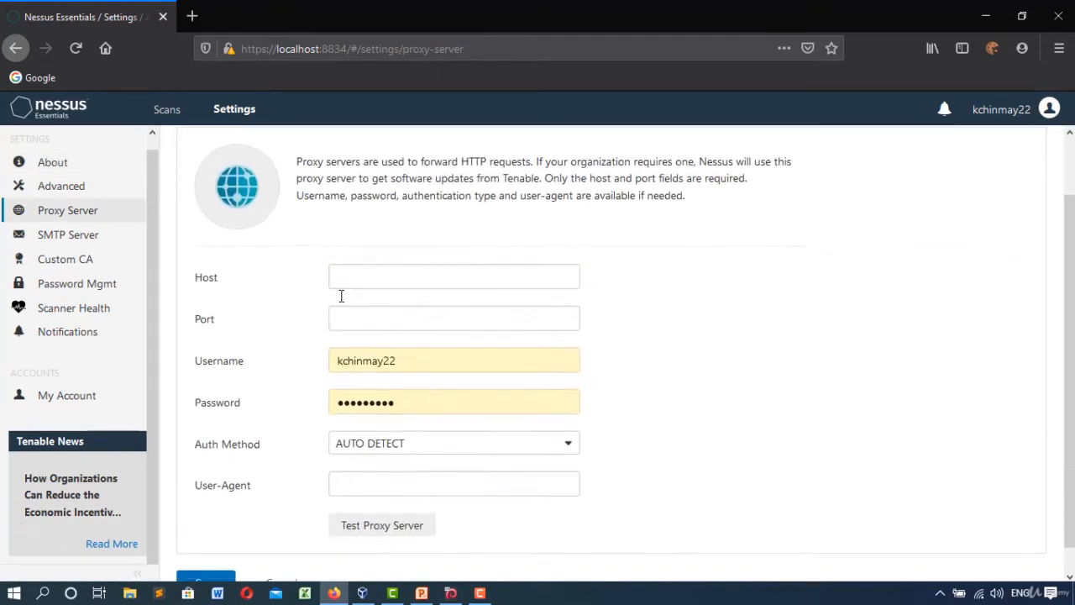
# Step: Examine the Proxy Server and SMTP Server settings, including the proxy's host and port fields
pyautogui.scroll(-1, 336, 252)
pyautogui.click(354, 252)
pyautogui.click(354, 291)
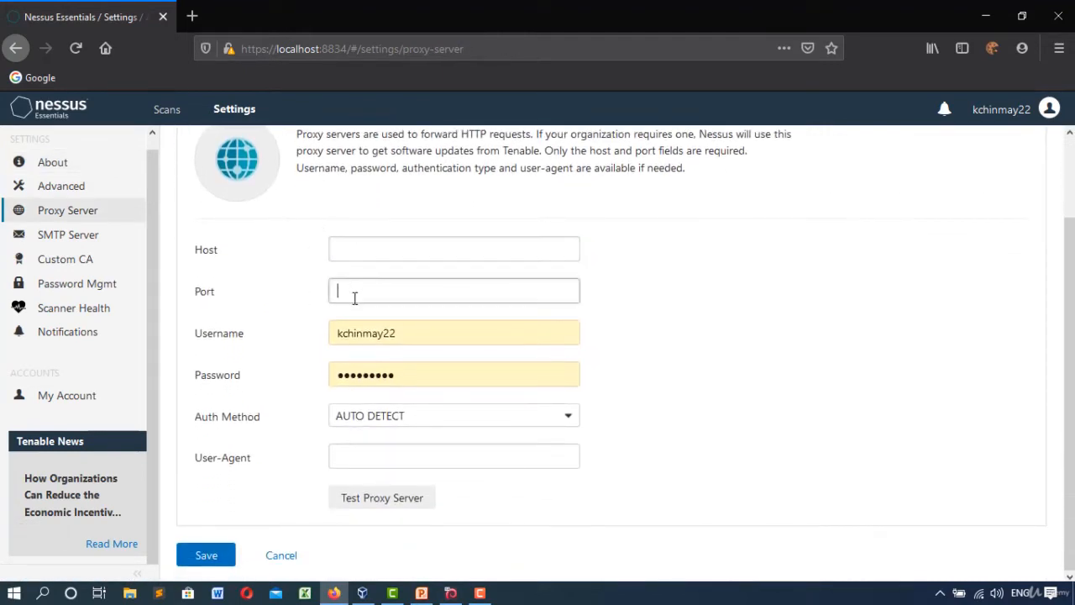
pyautogui.click(107, 239)
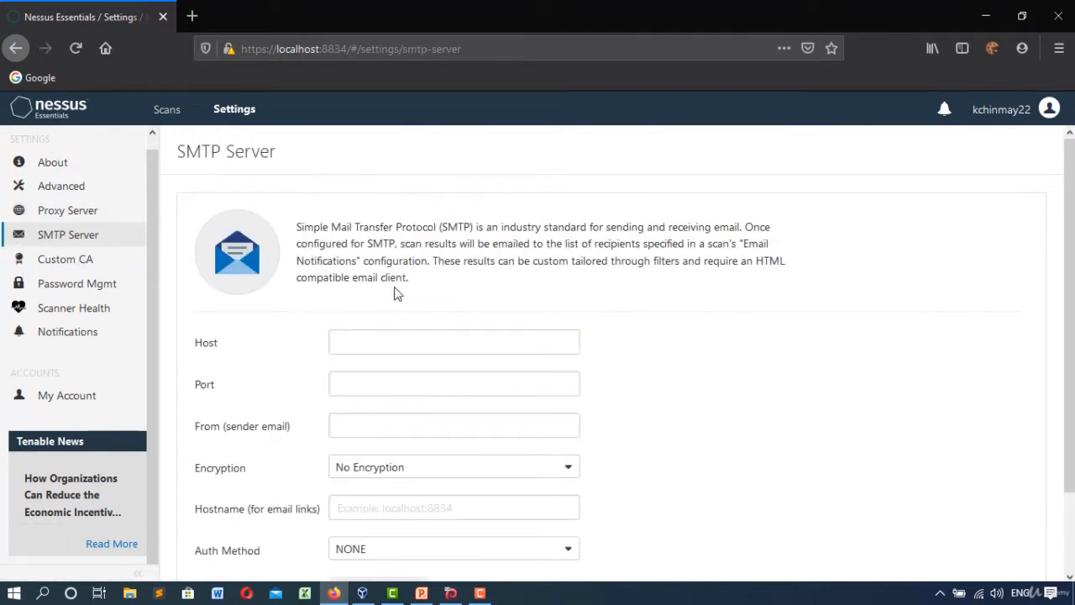
pyautogui.scroll(-2, 394, 291)
# Step: View the Custom CA certificate page and the Password Management settings
pyautogui.click(88, 260)
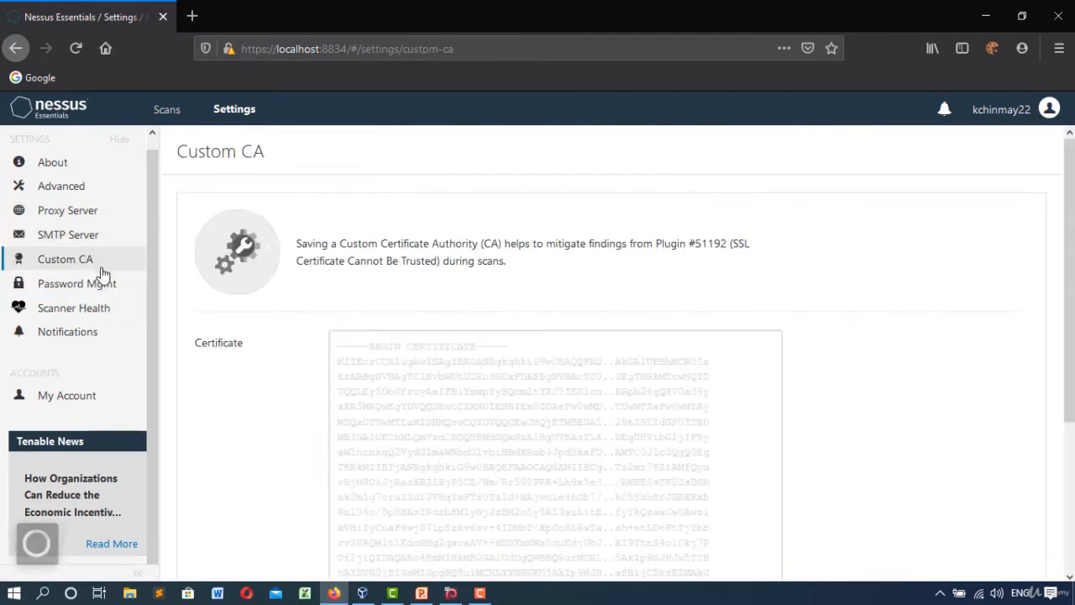
pyautogui.click(100, 283)
pyautogui.scroll(-1, 312, 420)
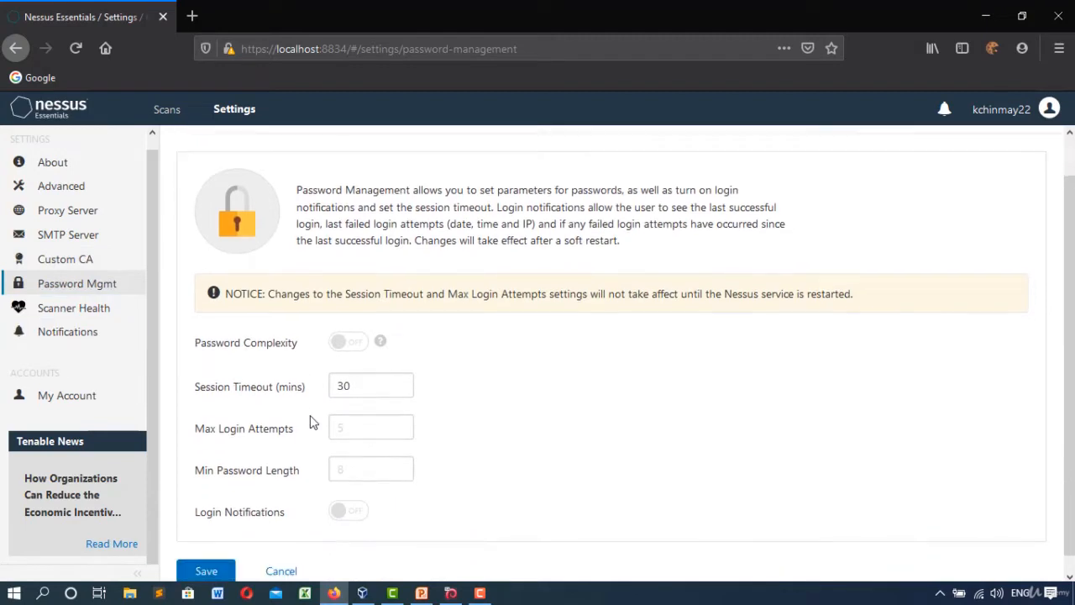
# Step: Examine the Scanner Health overview, including the current health figures, memory and disk charts, and usage history graphs
pyautogui.click(106, 331)
pyautogui.click(107, 319)
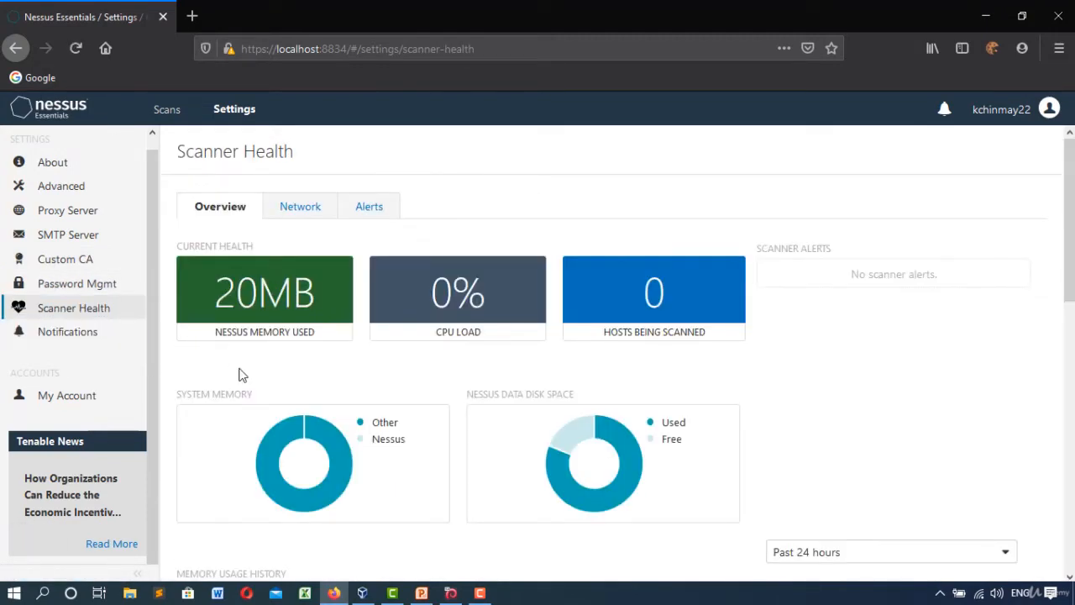
pyautogui.scroll(-1, 641, 201)
pyautogui.scroll(-8, 641, 202)
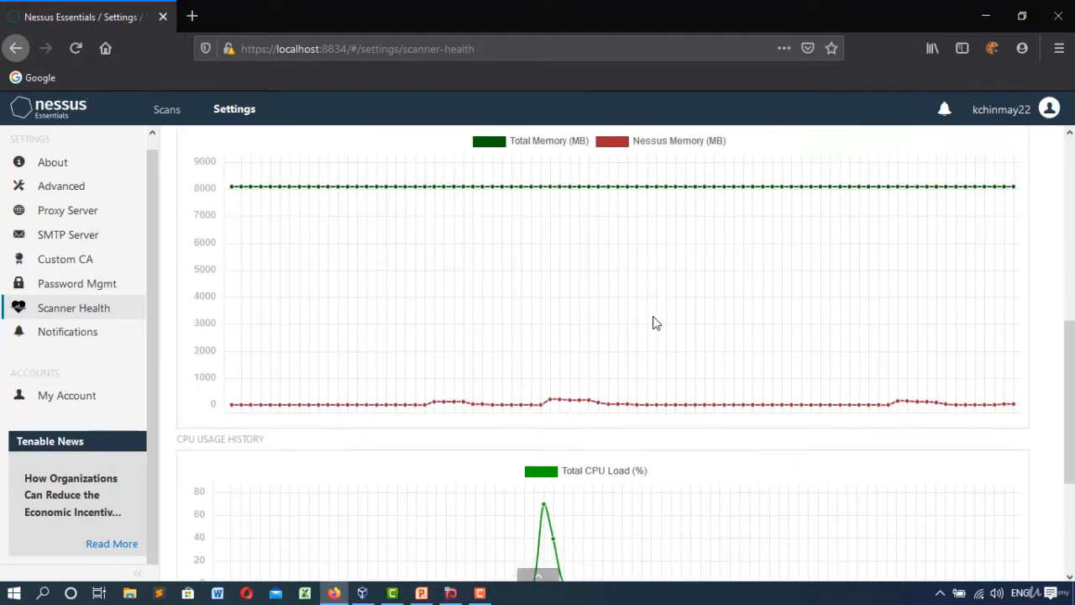
pyautogui.scroll(10, 631, 314)
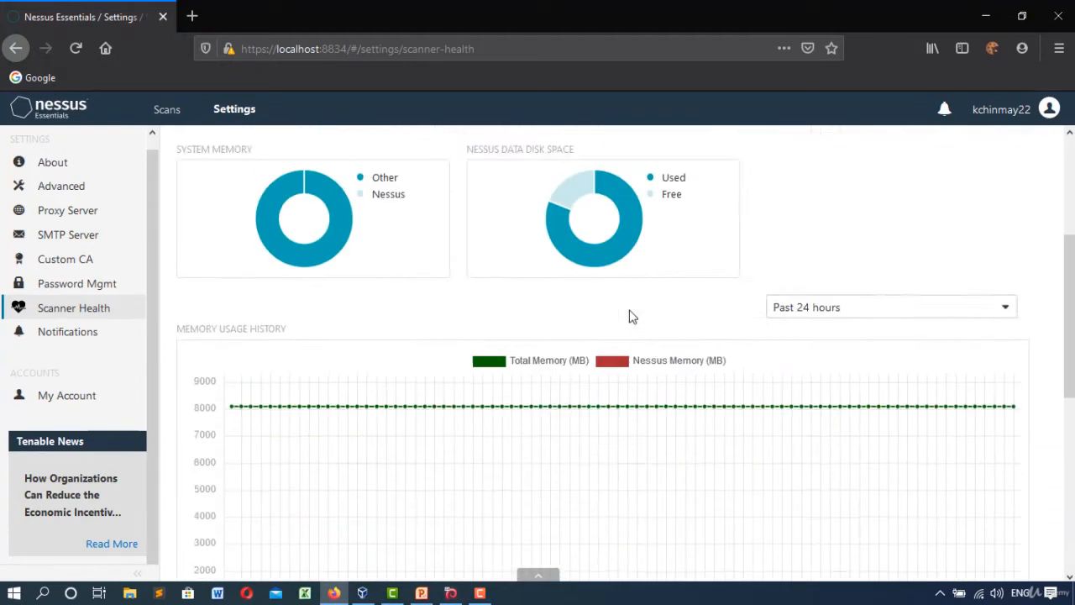
pyautogui.scroll(1, 38, 208)
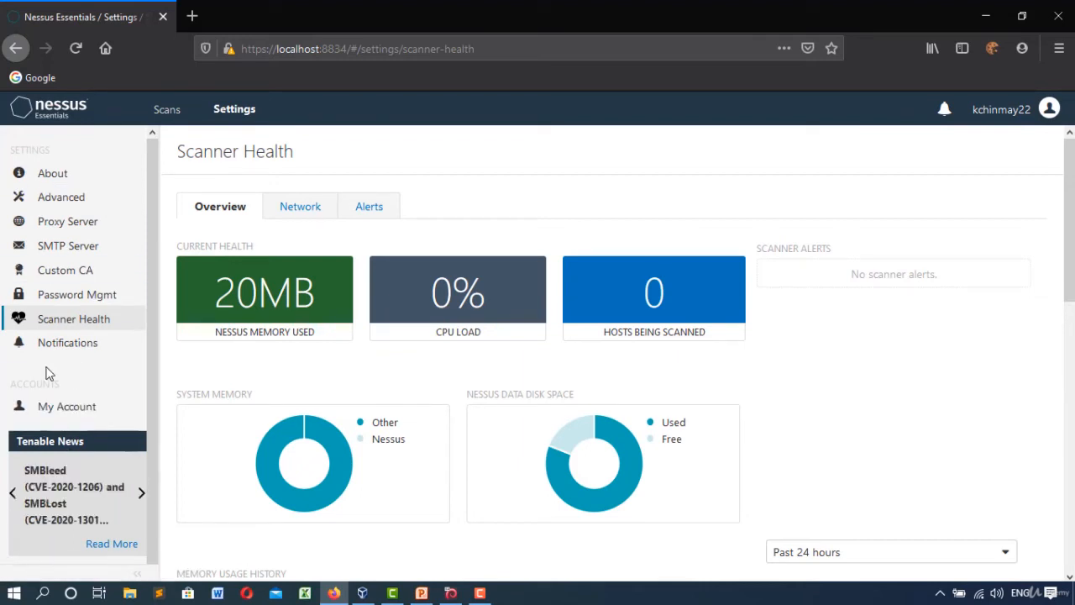
# Step: Return to the scans area and start a new policy from the Policies page
pyautogui.click(165, 110)
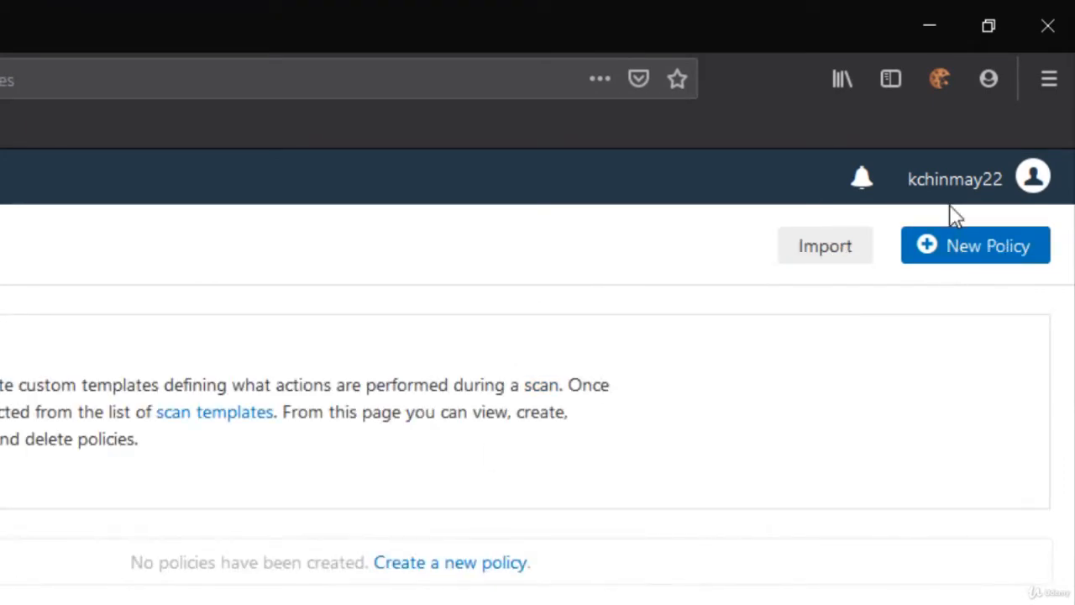
pyautogui.click(974, 254)
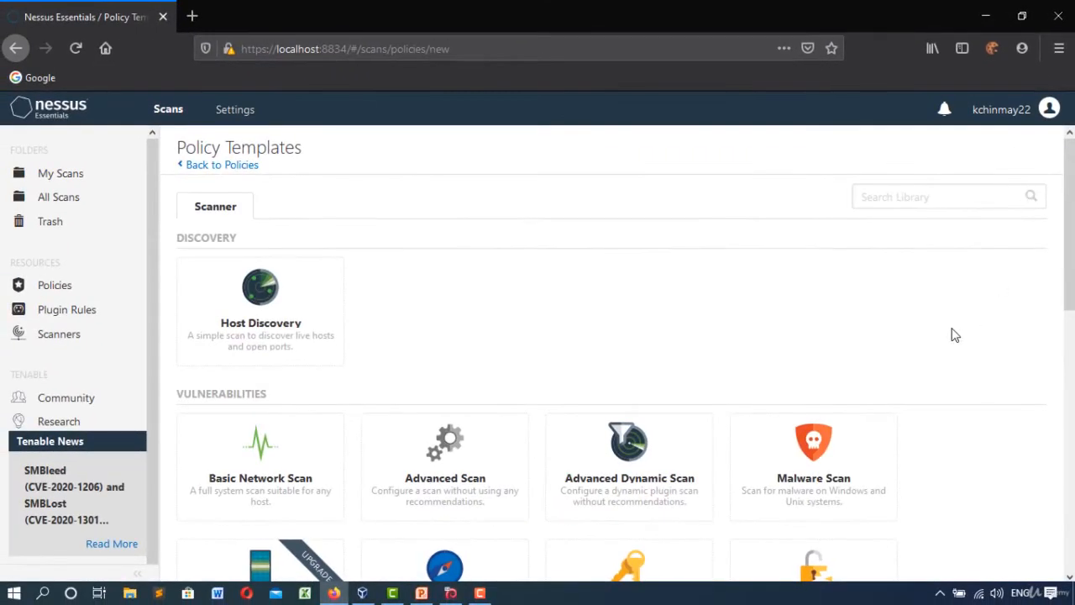
# Step: Examine the available policy templates in the Discovery, Vulnerabilities and Compliance categories, from Host Discovery and Basic Network Scan to WannaCry Ransomware
pyautogui.scroll(-3, 407, 336)
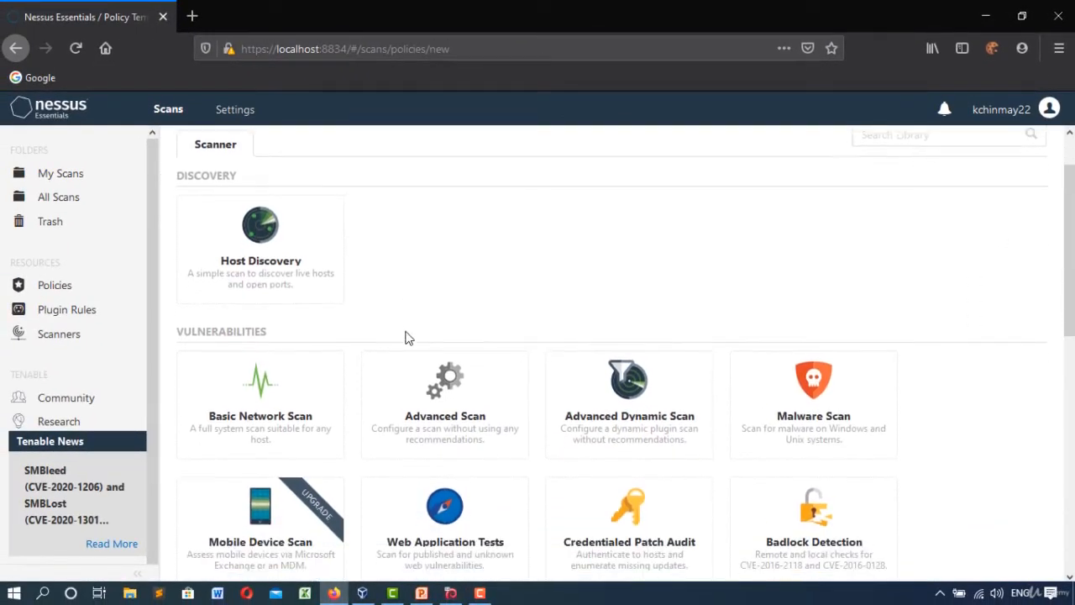
pyautogui.scroll(3, 407, 336)
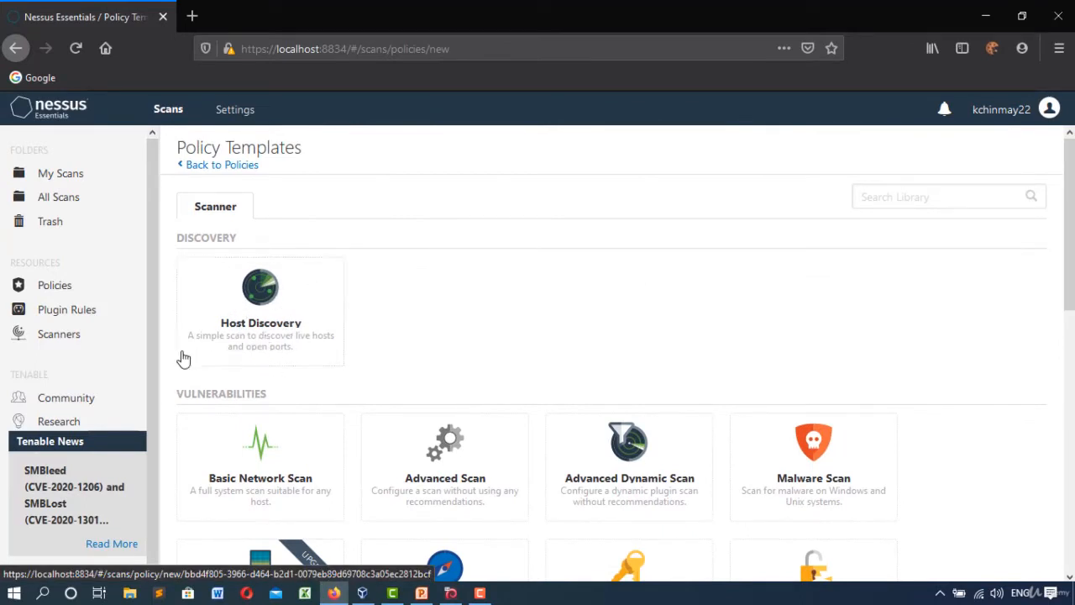
pyautogui.scroll(-2, 336, 319)
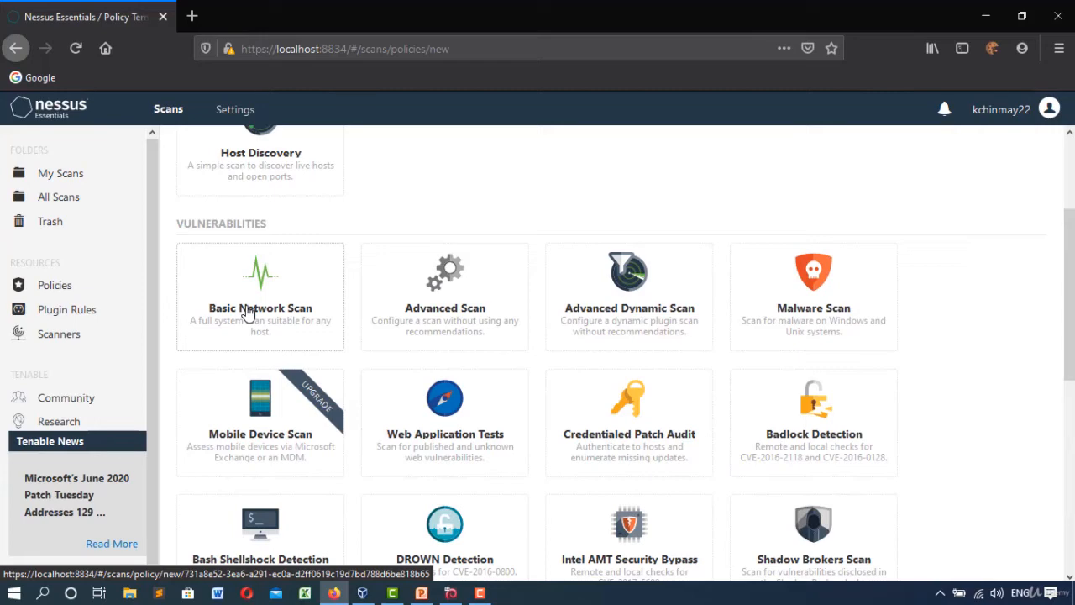
pyautogui.scroll(-3, 496, 289)
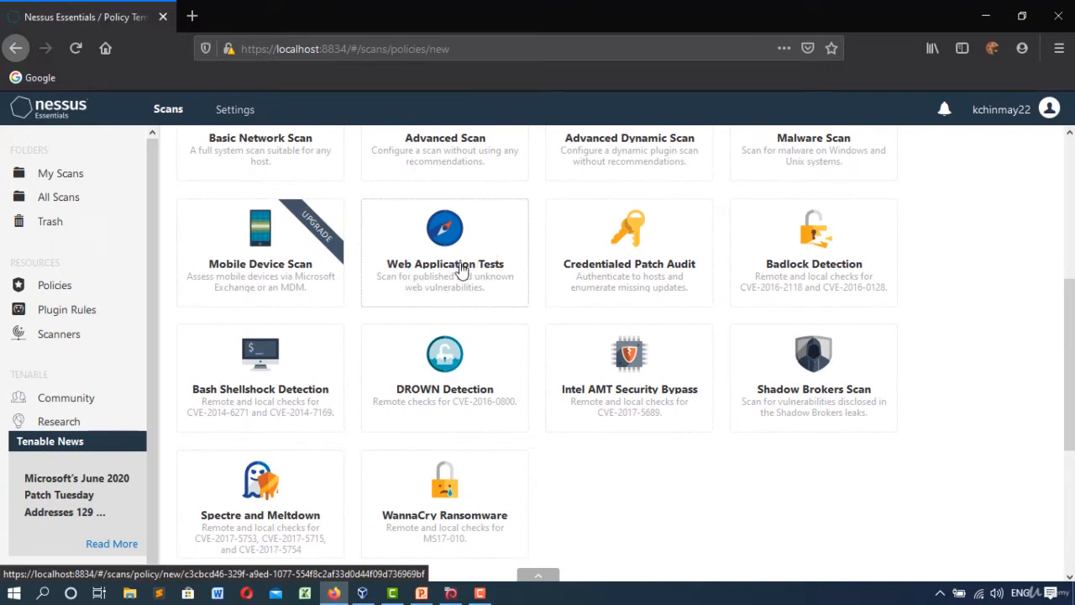
pyautogui.scroll(-2, 461, 268)
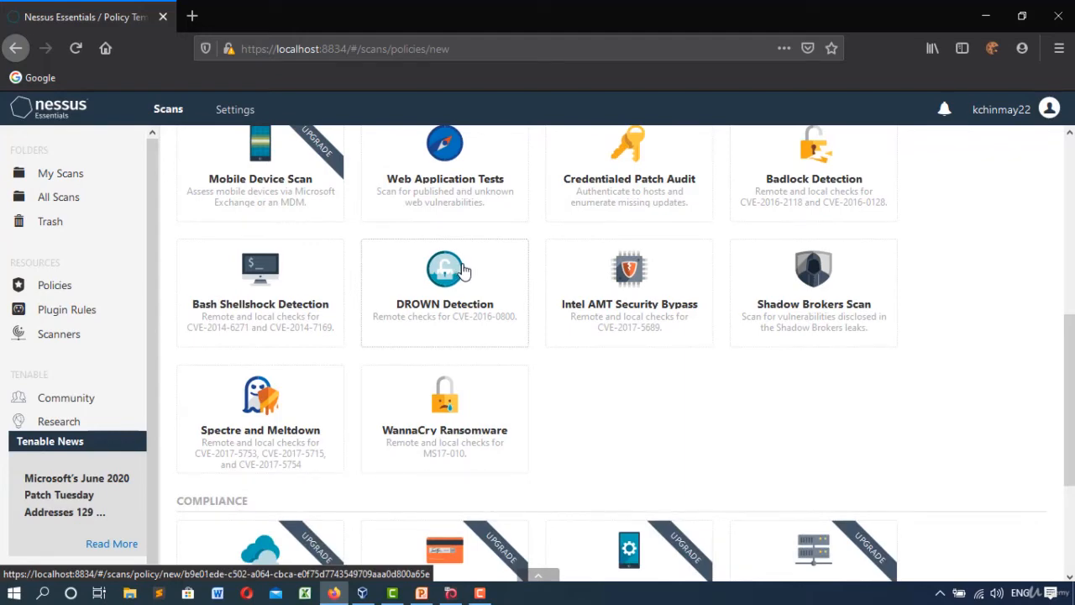
pyautogui.scroll(-5, 463, 269)
pyautogui.scroll(6, 537, 259)
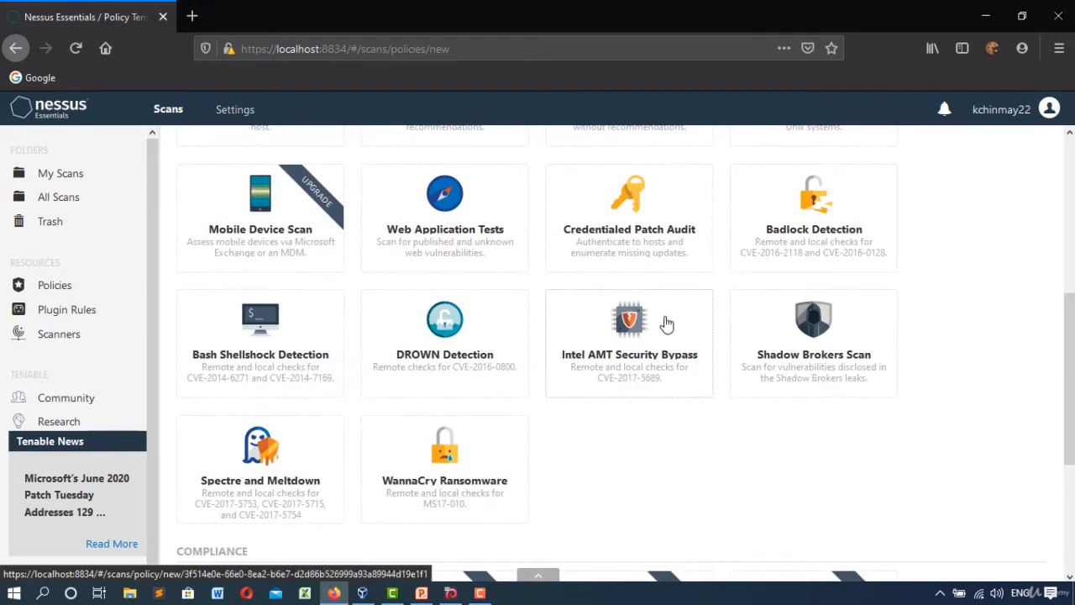
pyautogui.scroll(-2, 672, 332)
pyautogui.scroll(2, 523, 241)
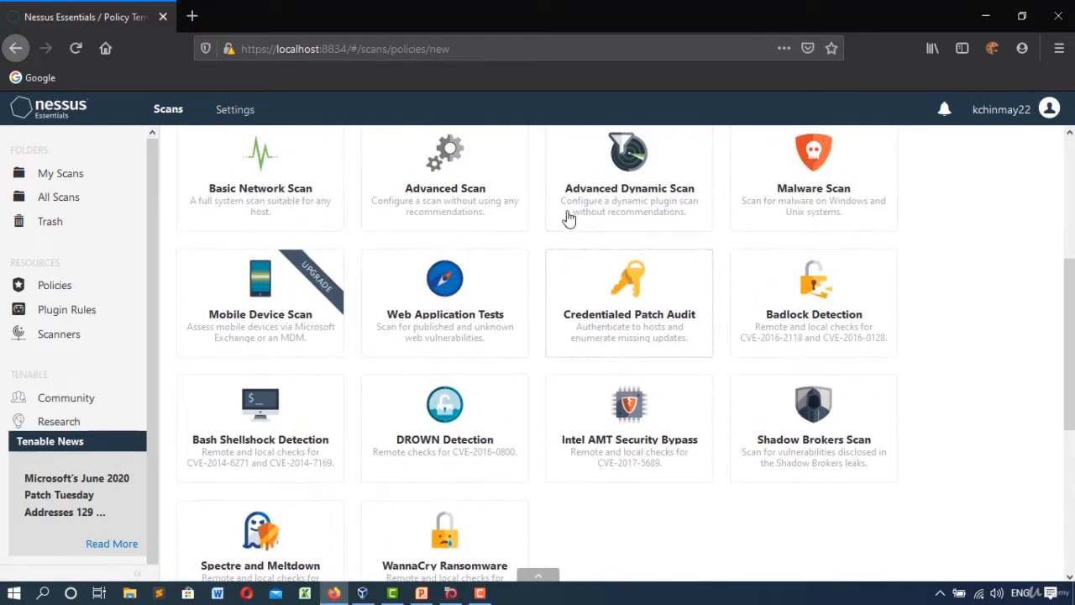
pyautogui.scroll(6, 579, 231)
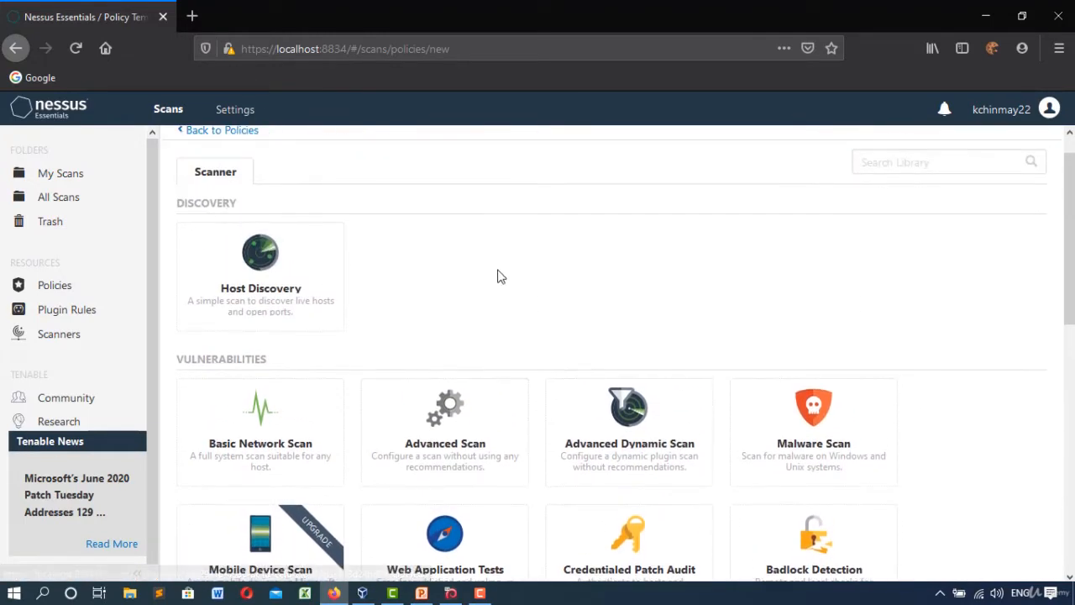
pyautogui.scroll(-4, 375, 330)
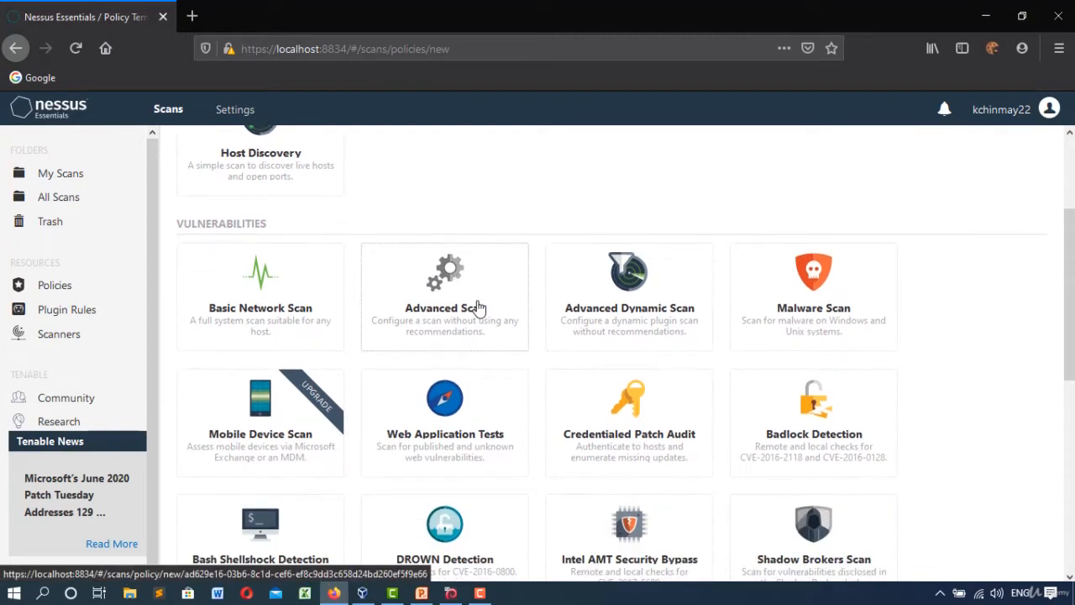
pyautogui.scroll(2, 546, 353)
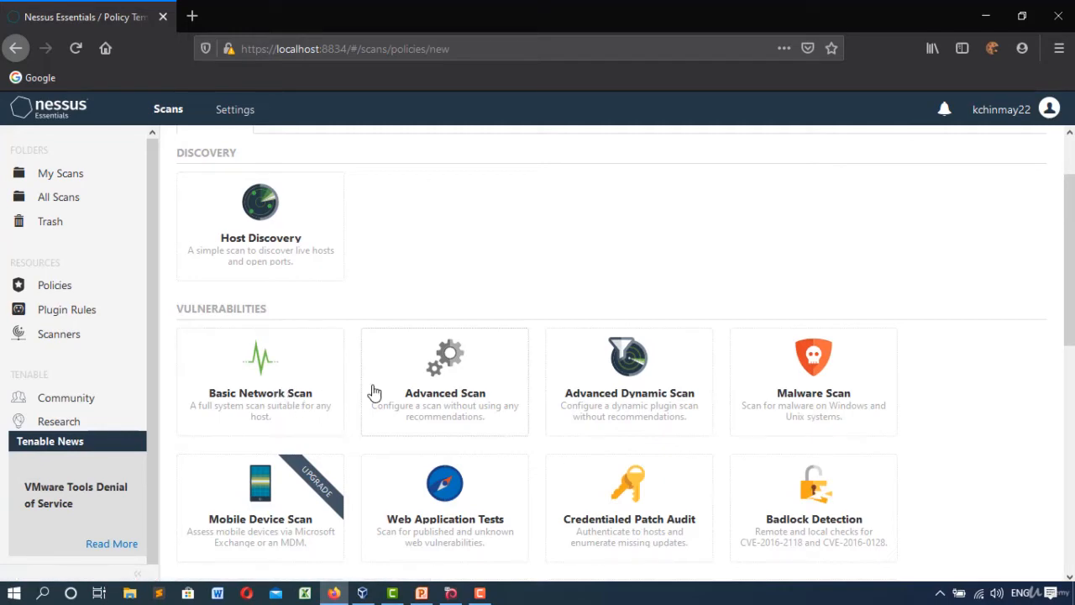
pyautogui.scroll(2, 375, 375)
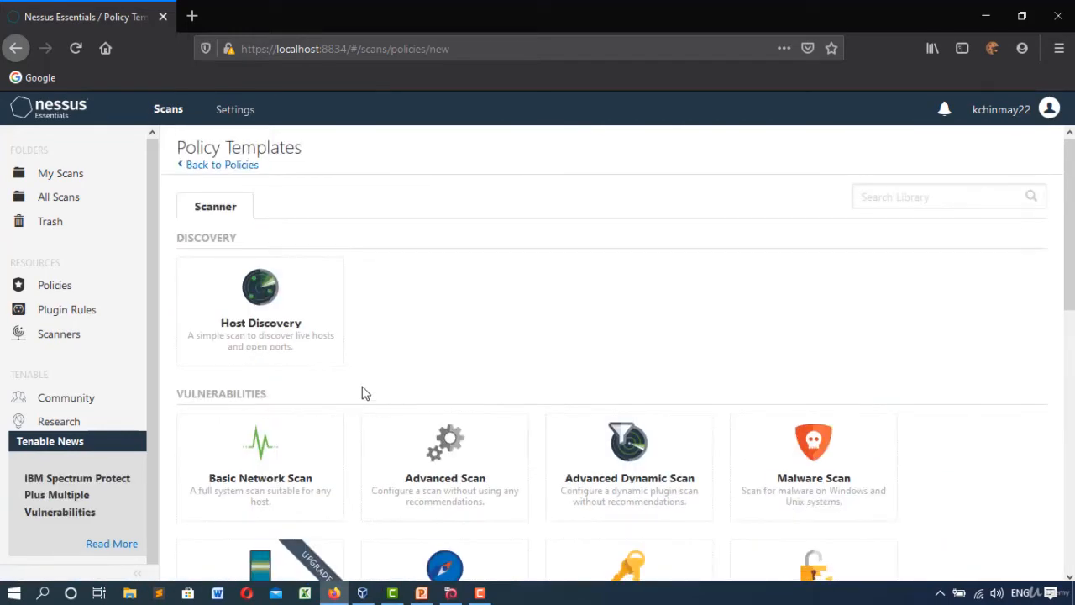
pyautogui.scroll(-5, 367, 377)
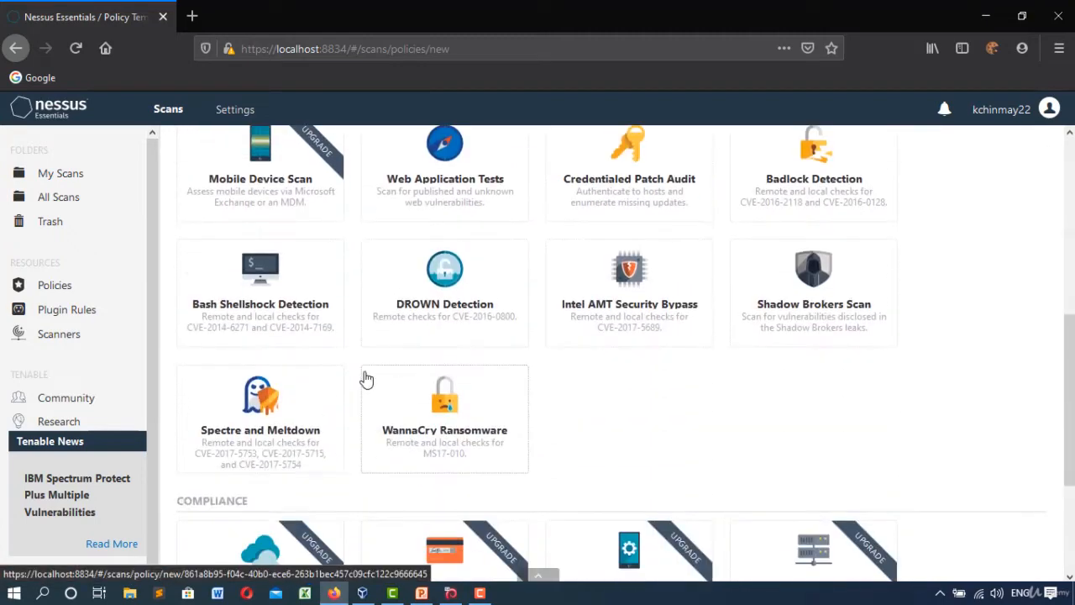
pyautogui.scroll(-3, 367, 377)
pyautogui.scroll(8, 367, 377)
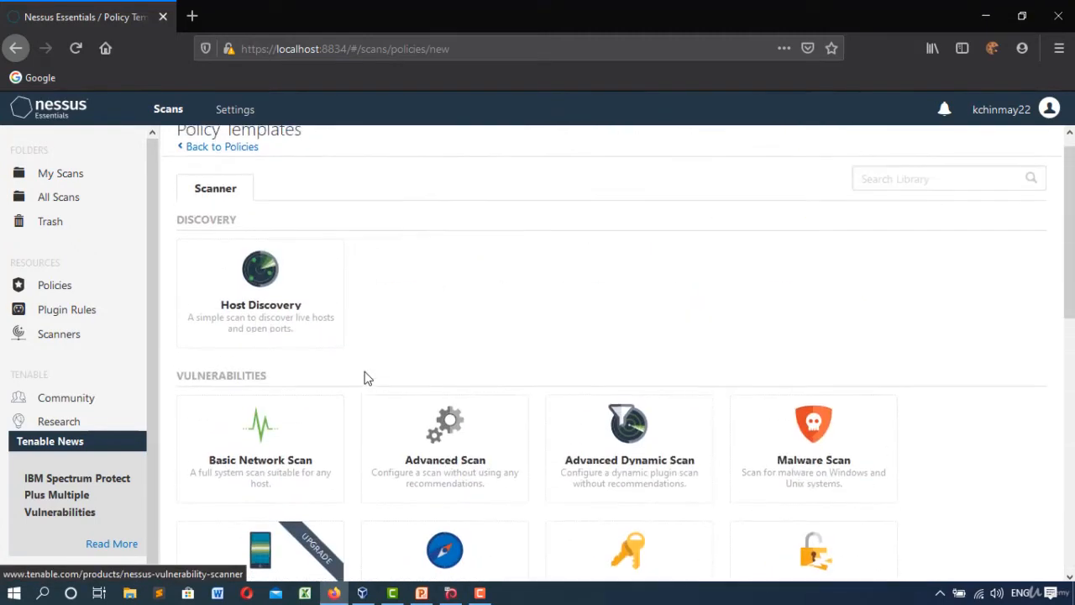
pyautogui.scroll(-1, 472, 352)
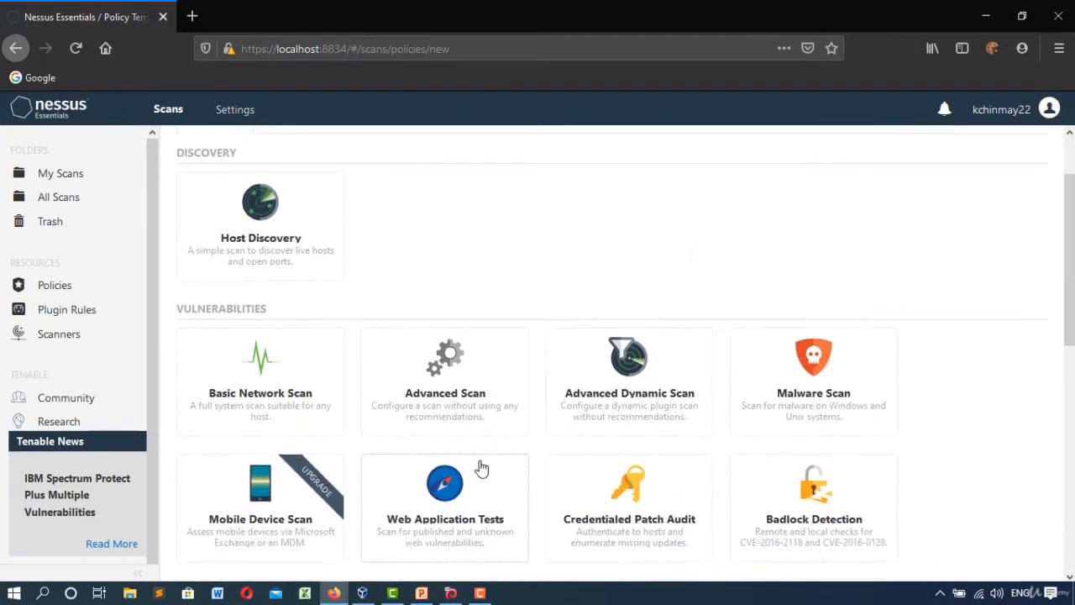
# Step: Choose the Advanced Scan template, name the policy "Advance Network Scan Policy" and describe it as "This policy will scan Advance Policy."
pyautogui.click(444, 368)
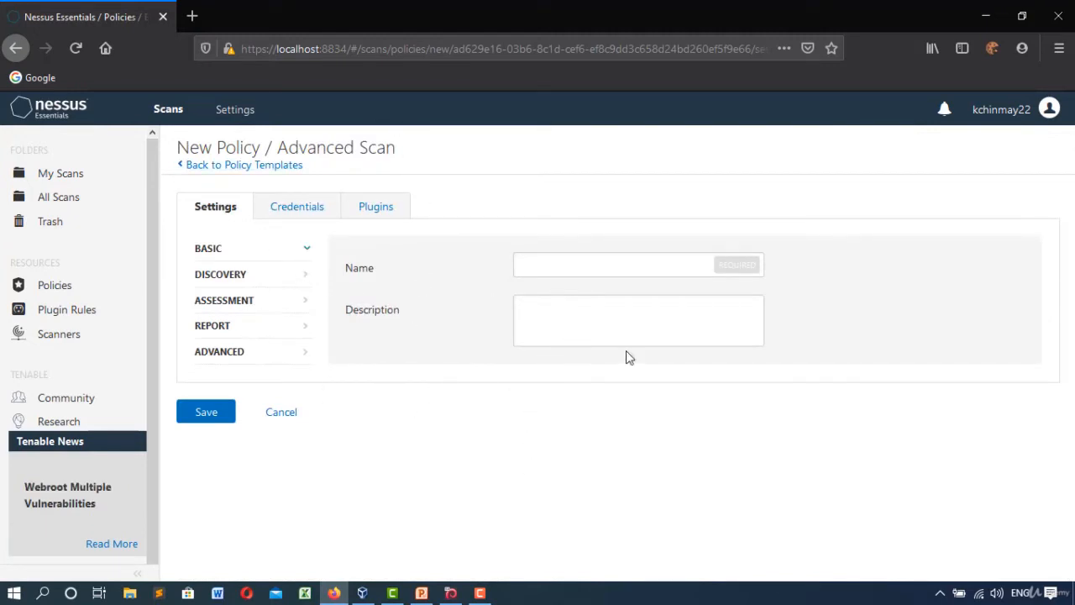
pyautogui.click(534, 269)
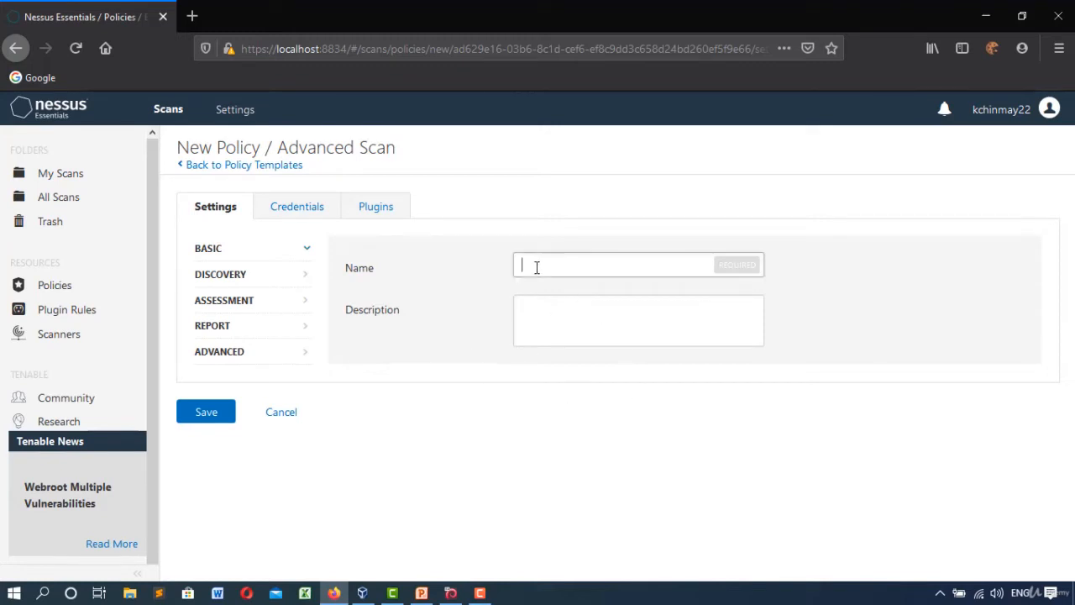
pyautogui.write('Advance Network Scan Policy')
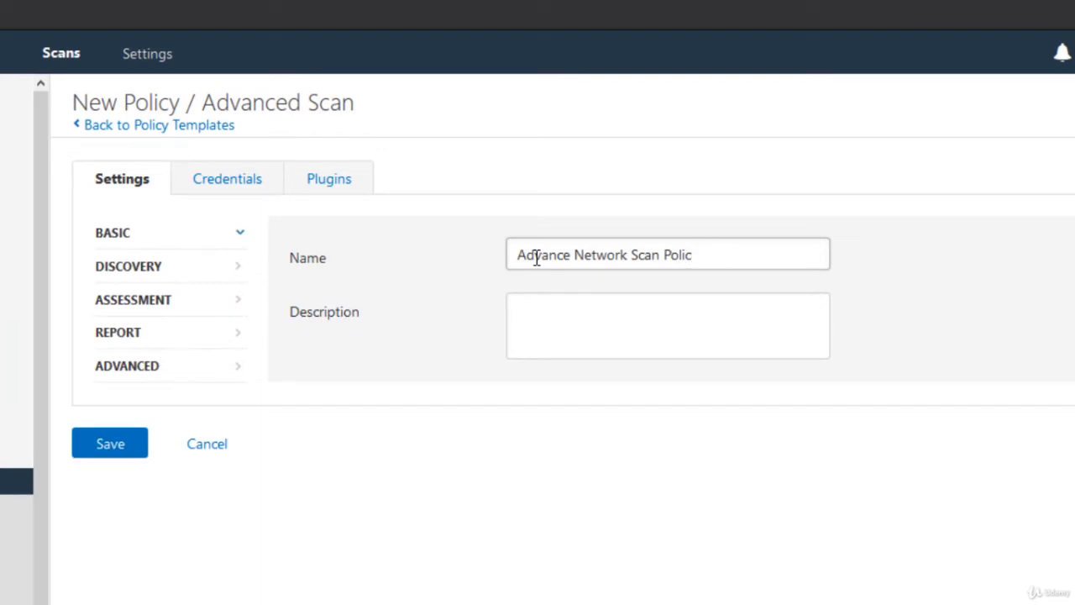
pyautogui.click(550, 328)
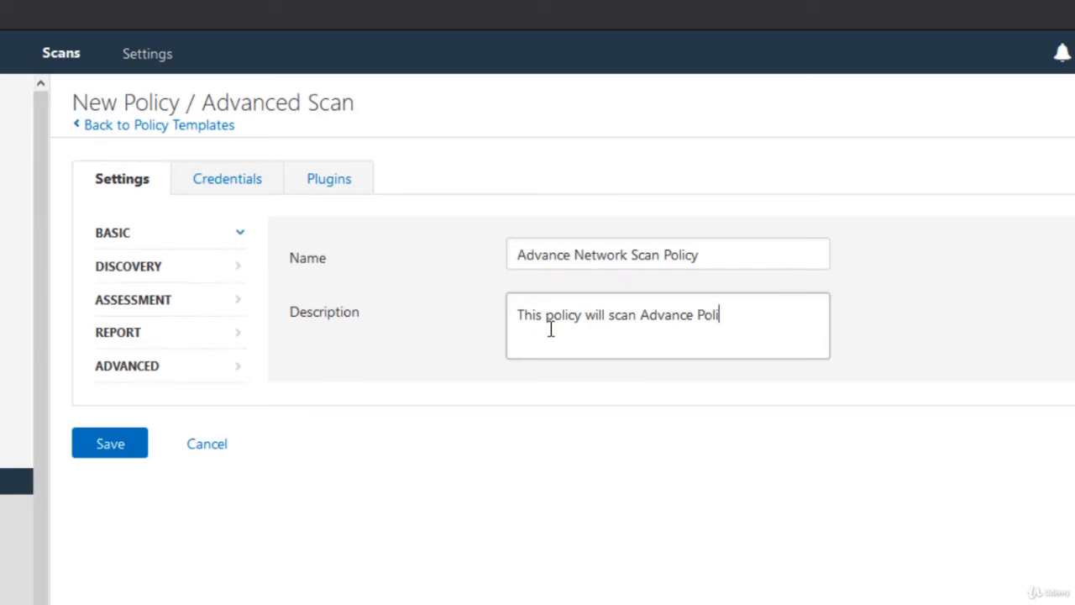
pyautogui.click(458, 400)
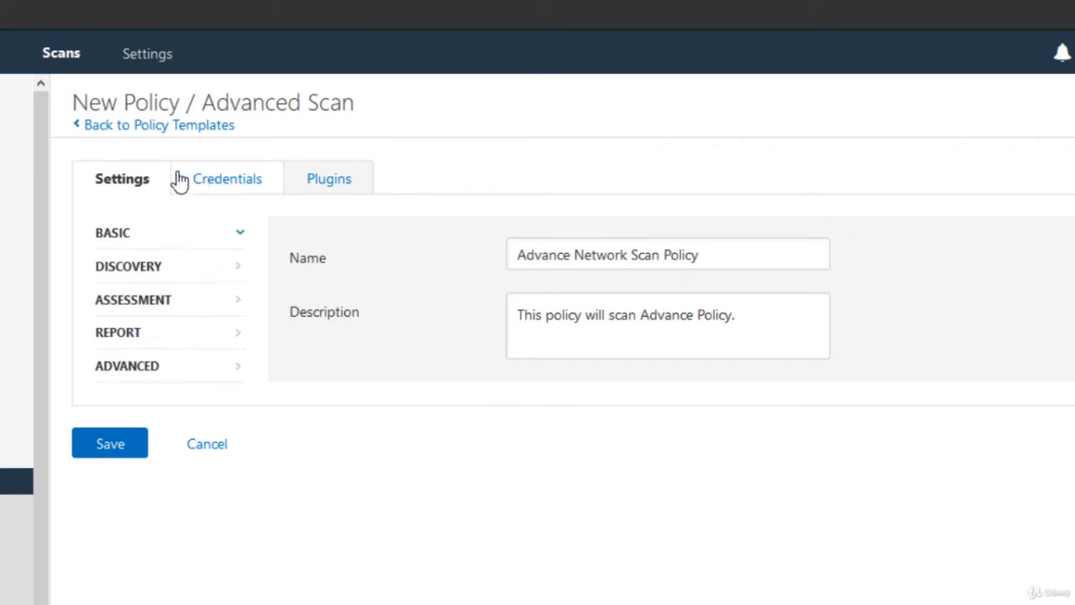
# Step: Turn off pinging the remote host in the policy's Host Discovery settings
pyautogui.click(241, 271)
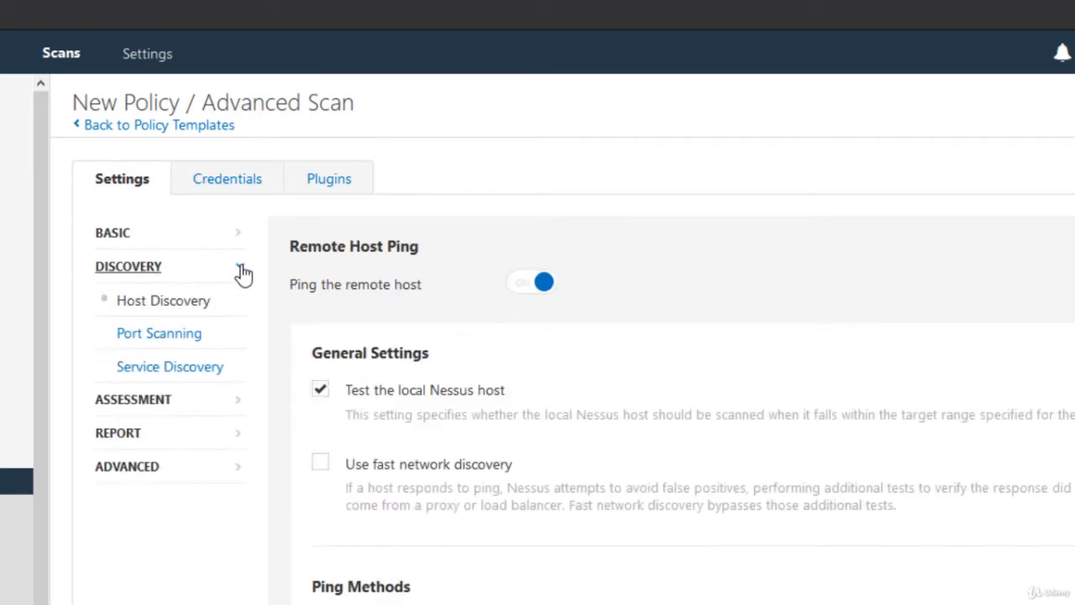
pyautogui.scroll(-3, 353, 297)
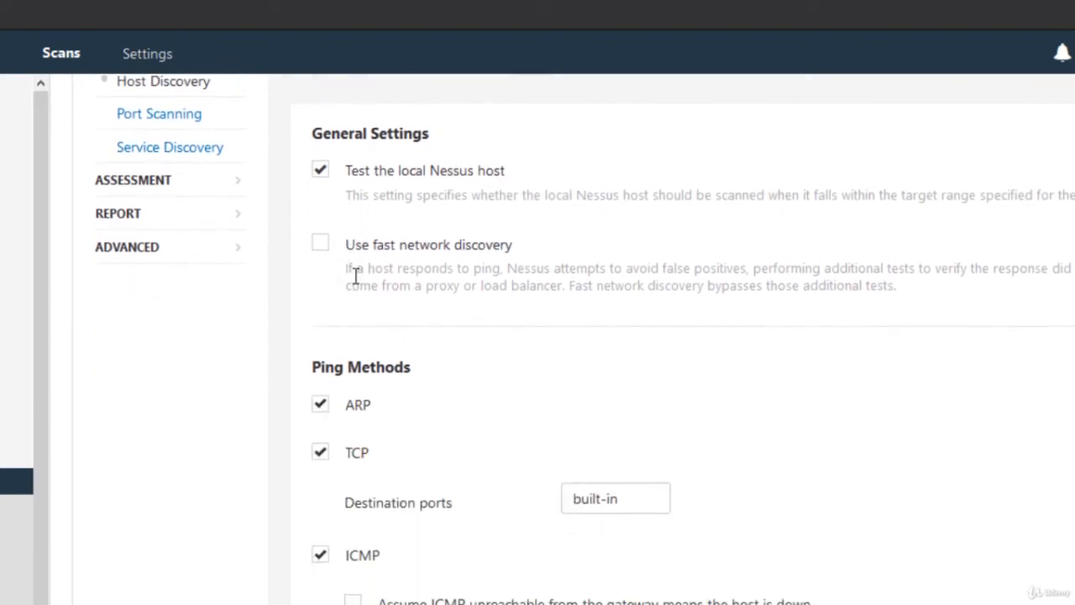
pyautogui.scroll(2, 154, 209)
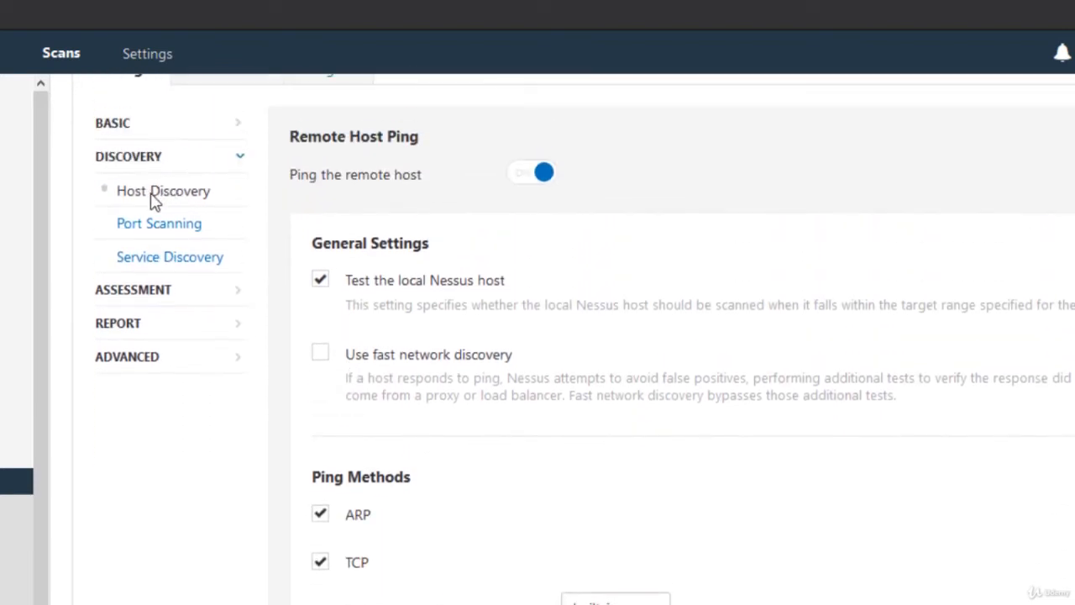
pyautogui.click(151, 202)
pyautogui.click(538, 178)
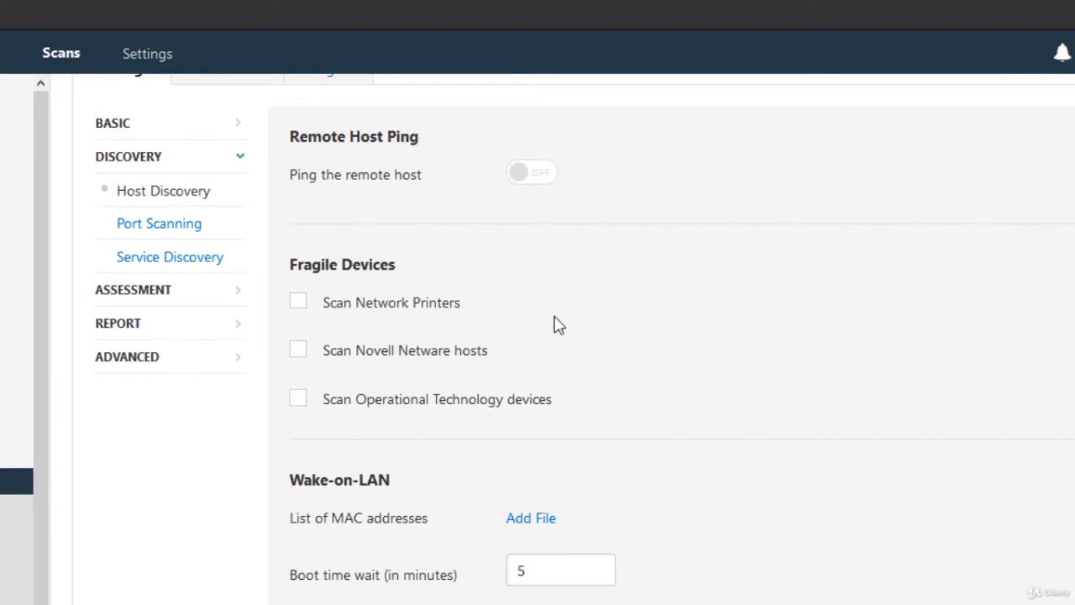
pyautogui.scroll(-1, 556, 323)
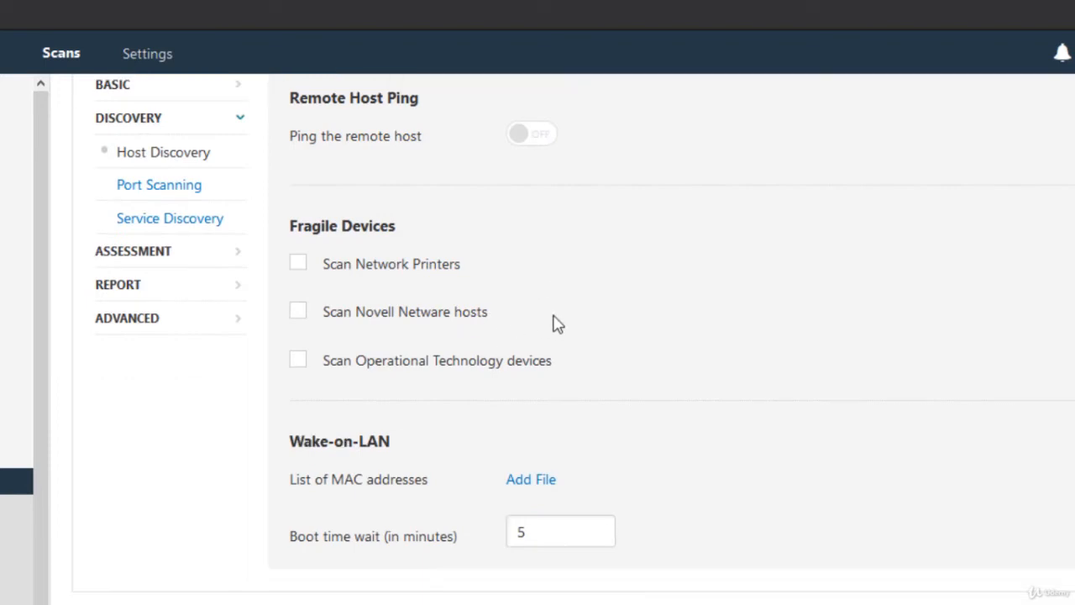
# Step: Enable verification of open TCP ports found by local port enumerators in the policy's Port Scanning settings
pyautogui.click(141, 191)
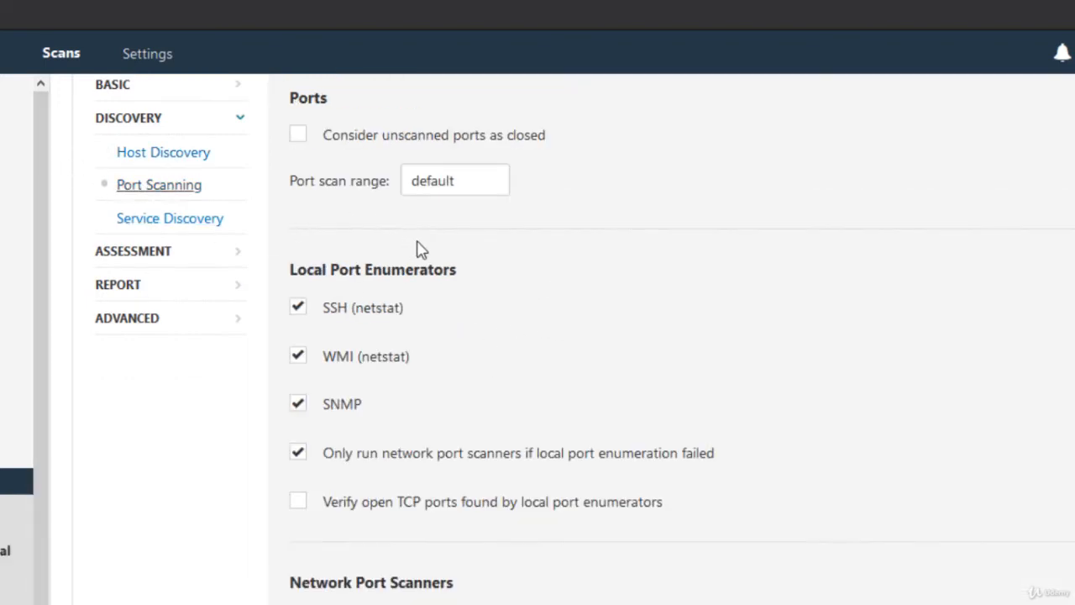
pyautogui.scroll(-2, 465, 267)
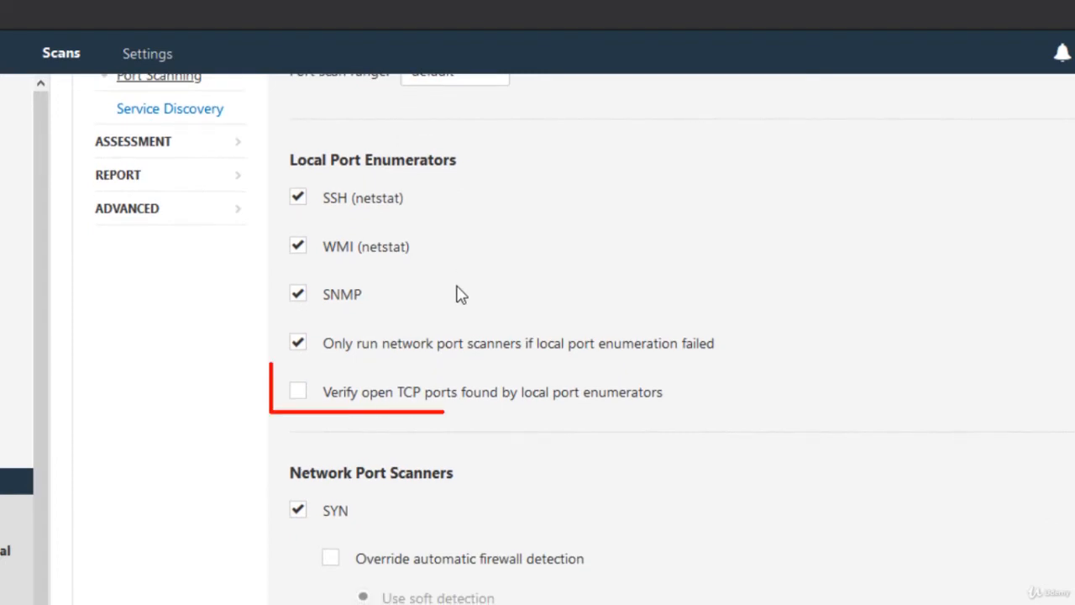
pyautogui.click(300, 393)
pyautogui.scroll(-3, 538, 424)
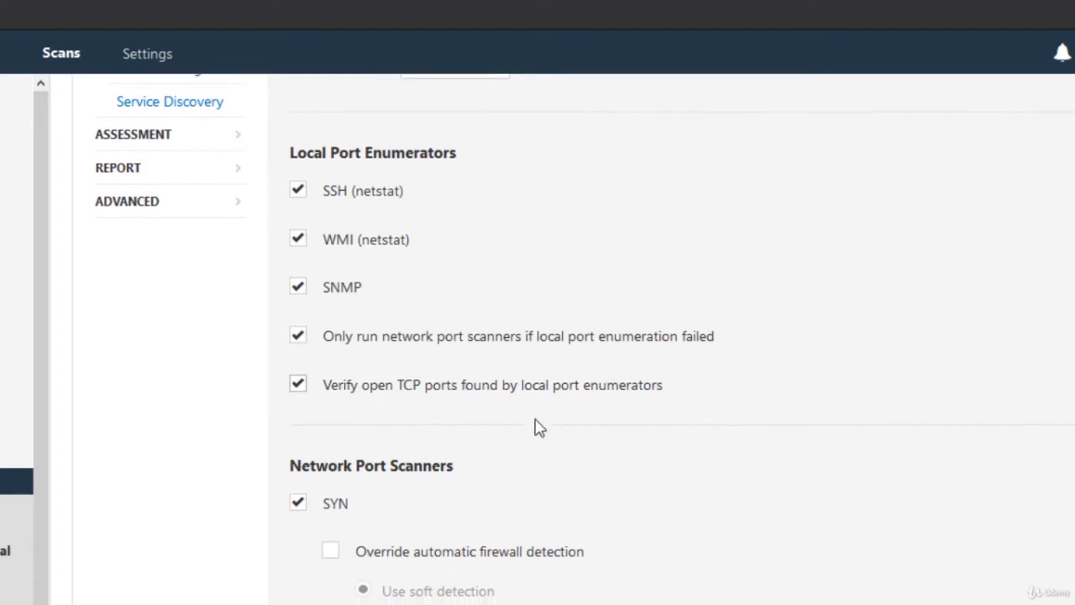
pyautogui.scroll(6, 547, 413)
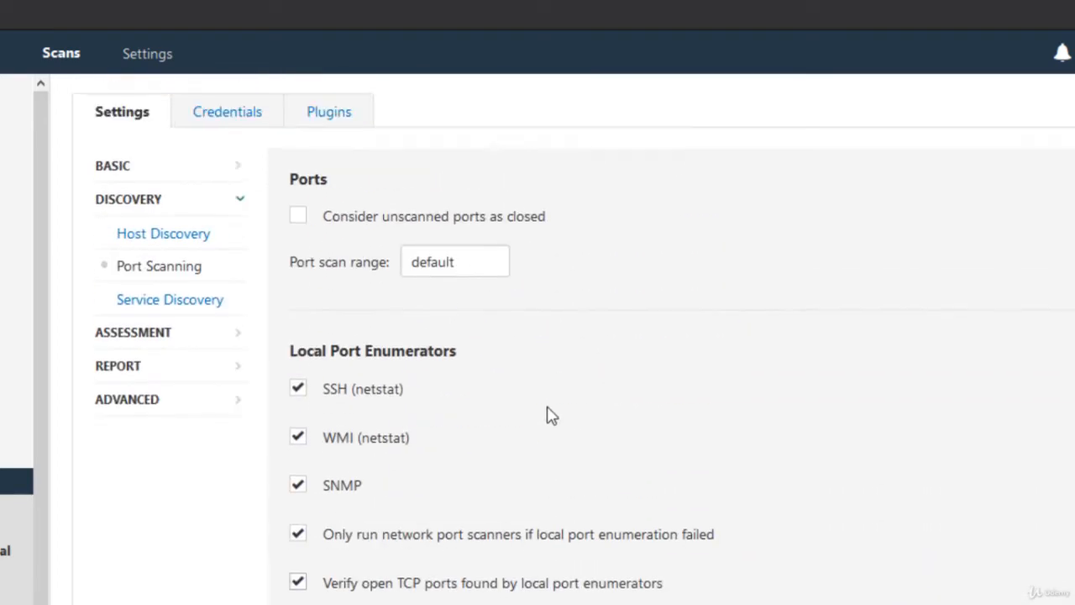
# Step: Review the policy's Service Discovery settings and the Processing and Output options of its Report settings
pyautogui.click(154, 377)
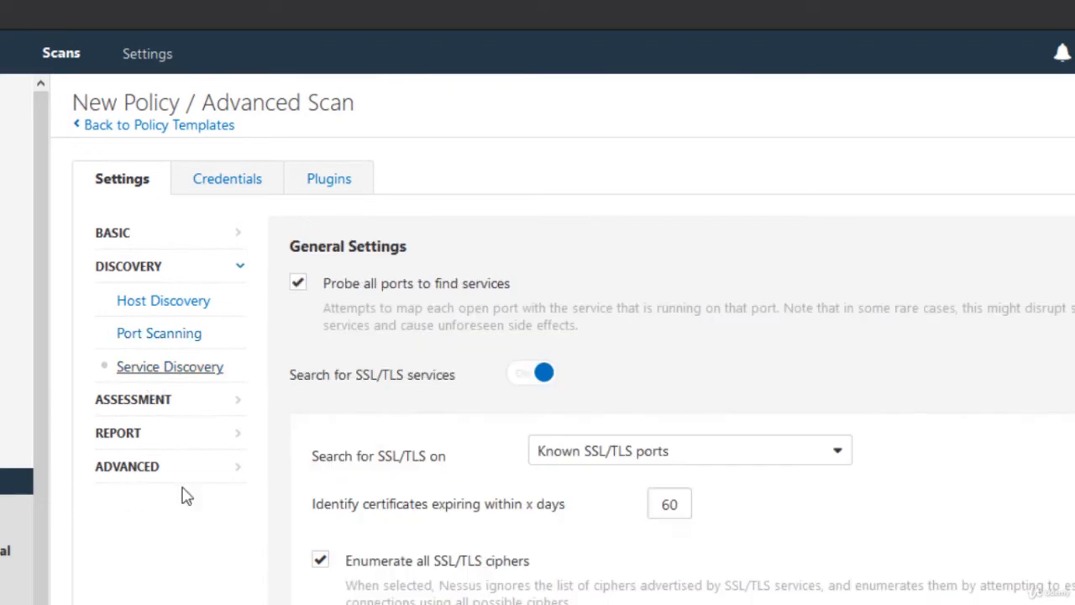
pyautogui.scroll(-3, 497, 377)
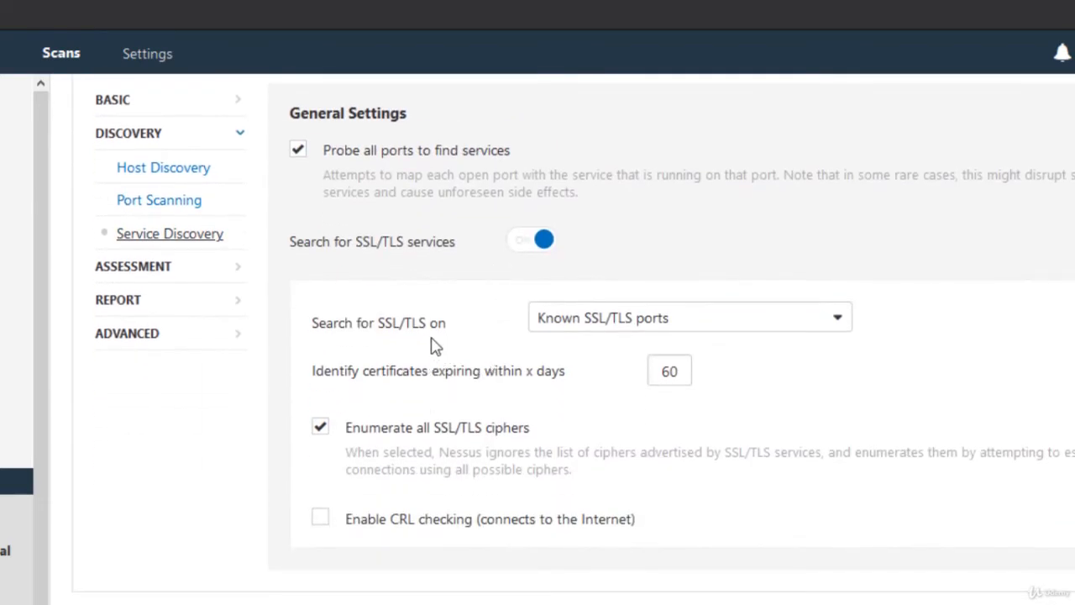
pyautogui.click(233, 304)
pyautogui.scroll(-3, 470, 483)
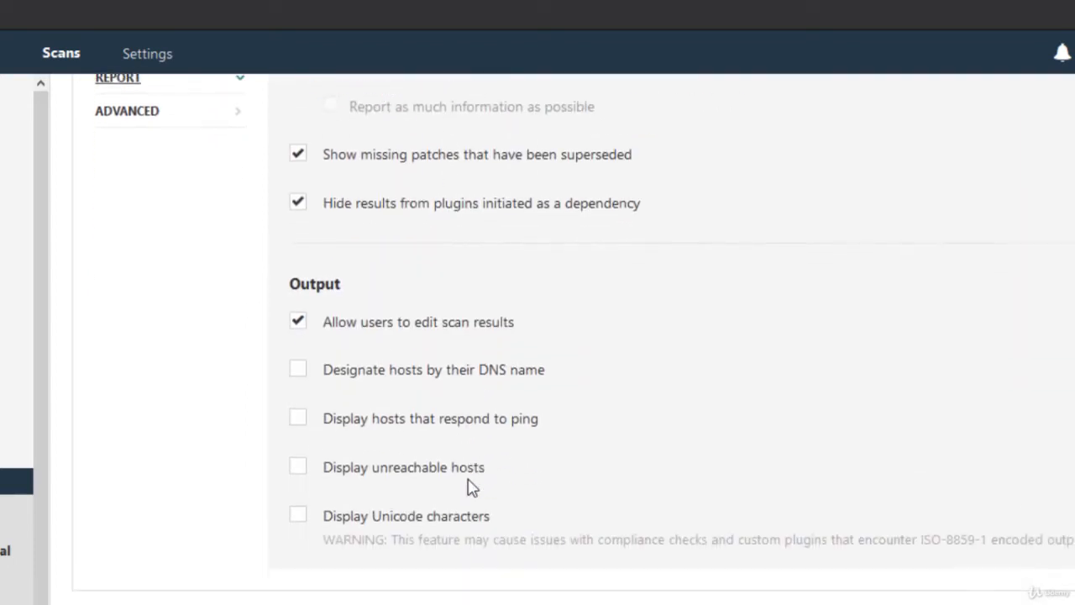
pyautogui.scroll(4, 468, 462)
pyautogui.scroll(-2, 247, 293)
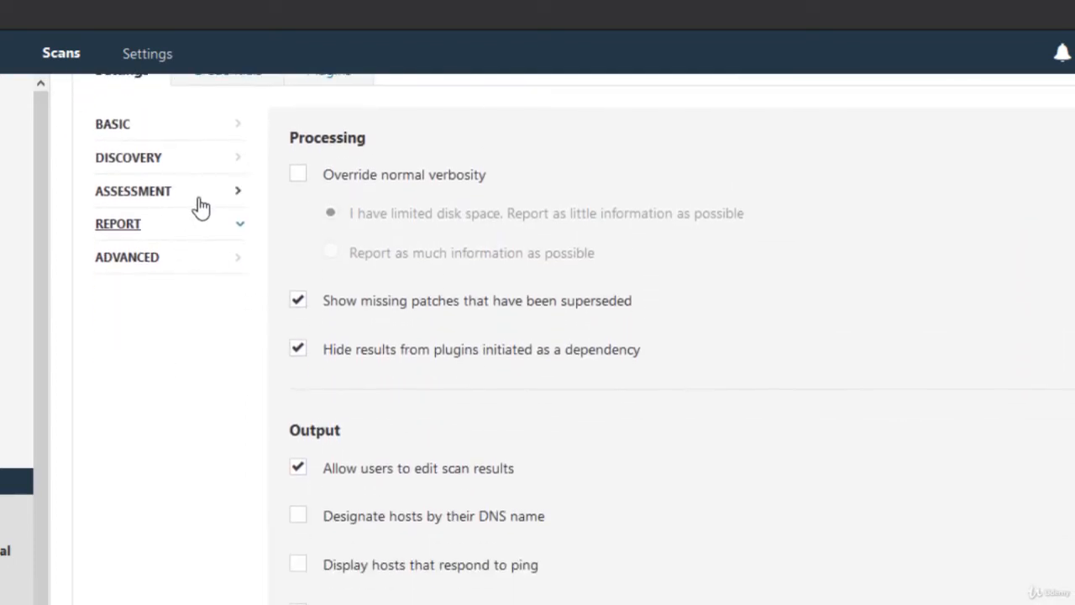
pyautogui.scroll(2, 210, 193)
# Step: Review the General Settings and Performance Options in the policy's Advanced settings
pyautogui.click(216, 183)
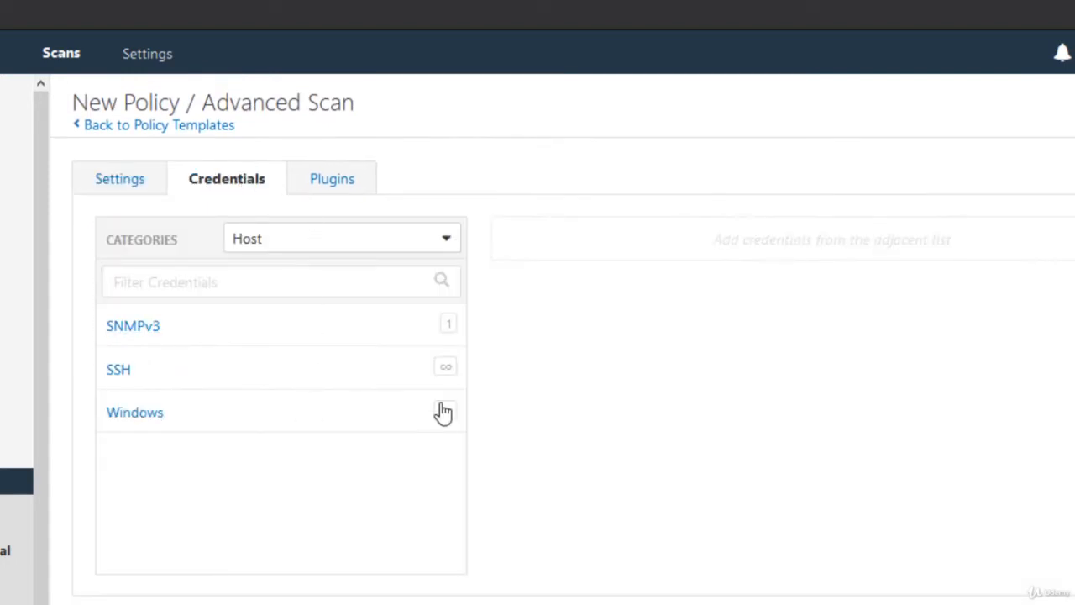
pyautogui.click(134, 190)
pyautogui.click(148, 370)
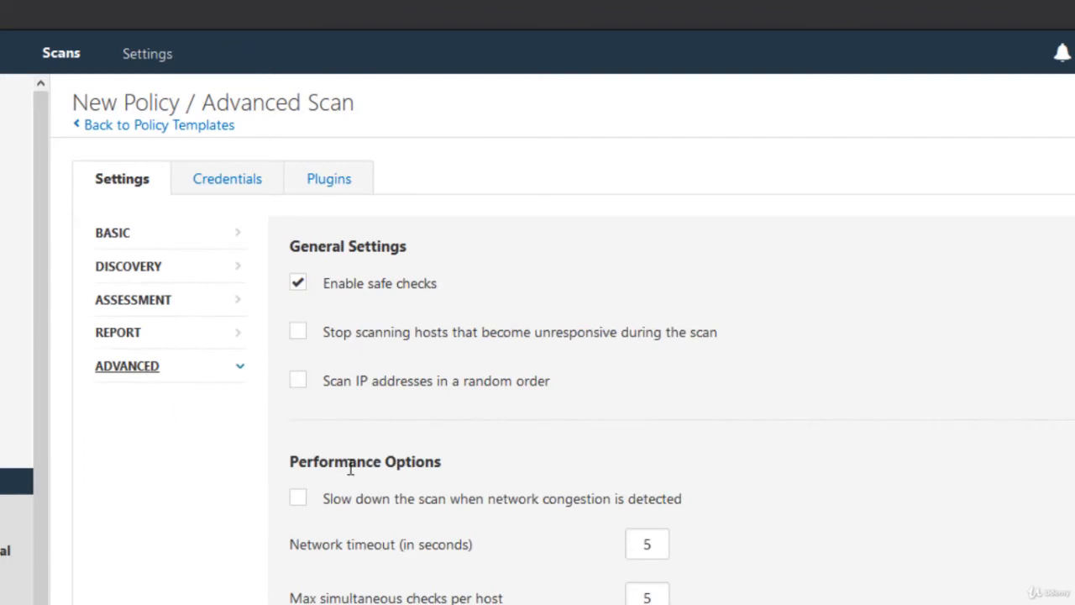
pyautogui.scroll(-1, 541, 312)
pyautogui.scroll(-3, 541, 312)
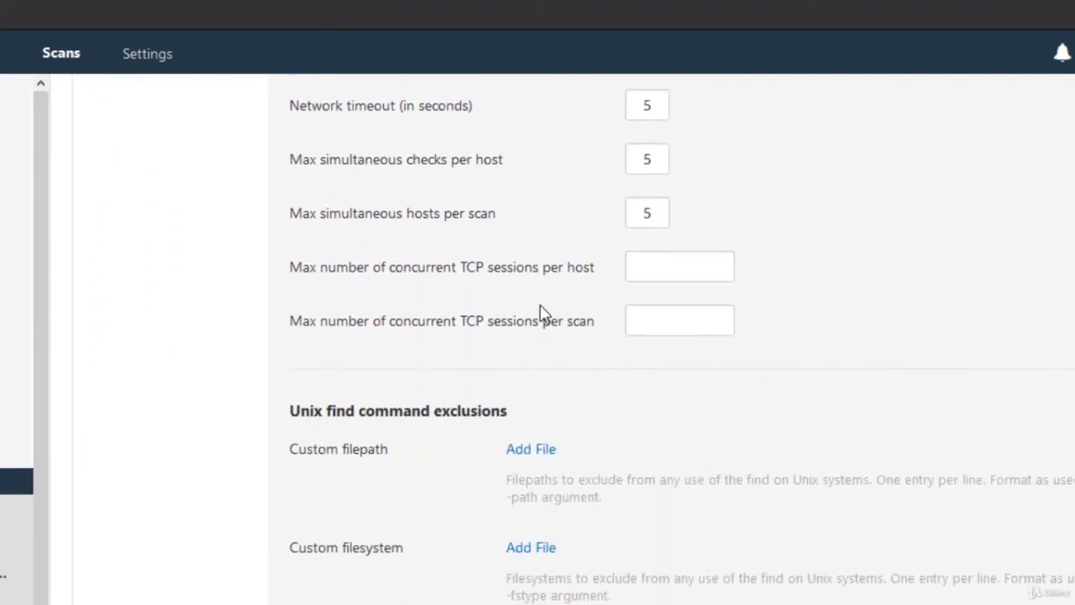
pyautogui.scroll(3, 540, 312)
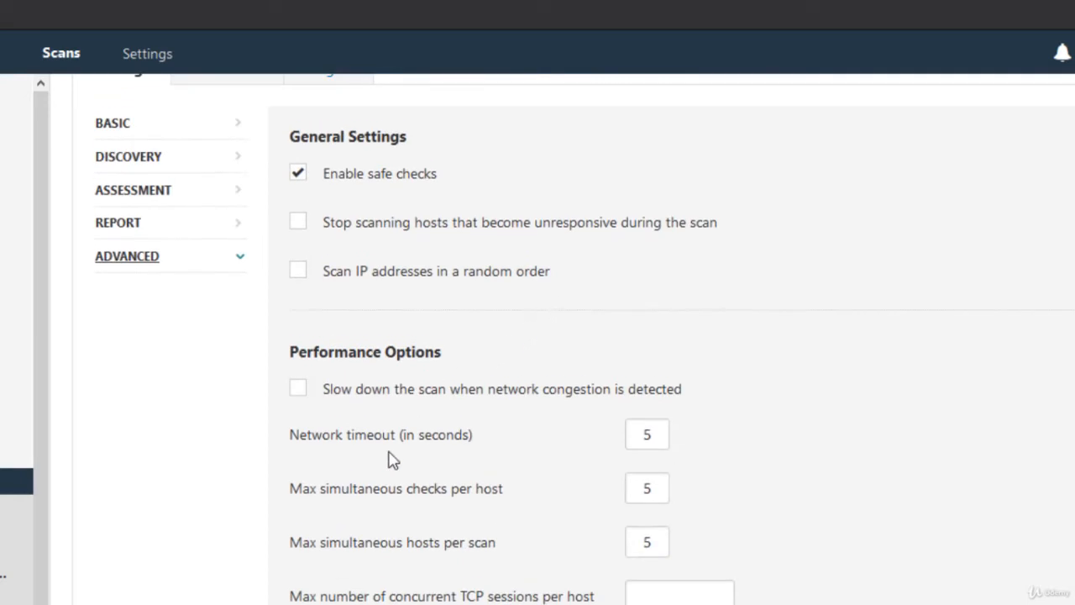
pyautogui.scroll(-1, 456, 432)
pyautogui.scroll(1, 459, 432)
pyautogui.scroll(-1, 458, 432)
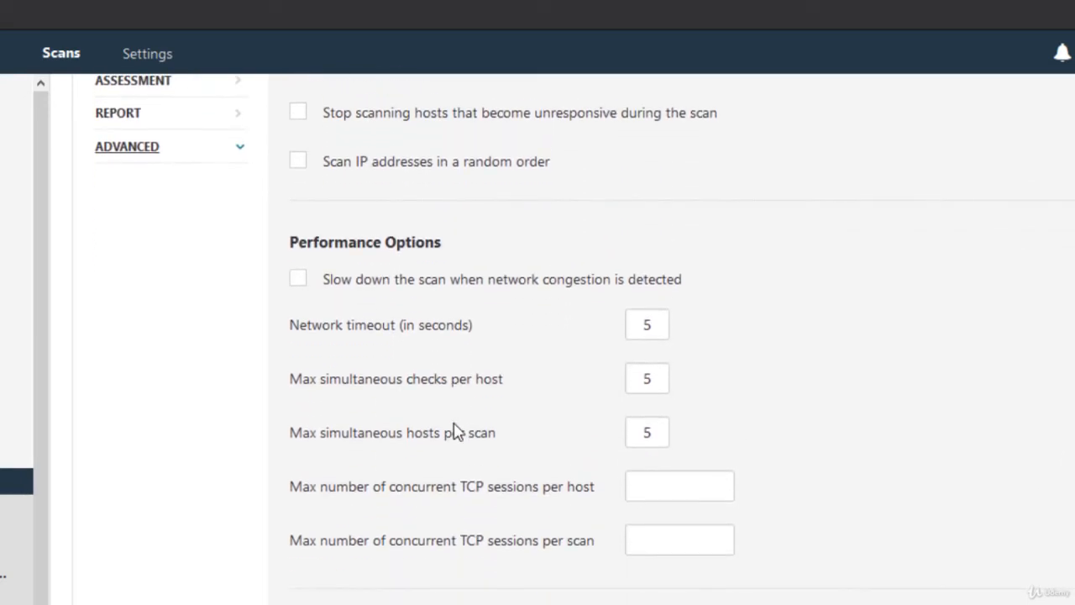
# Step: Set the maximum number of concurrent TCP sessions per host and per scan to "unlimited" in the Performance Options
pyautogui.scroll(-1, 582, 492)
pyautogui.click(640, 375)
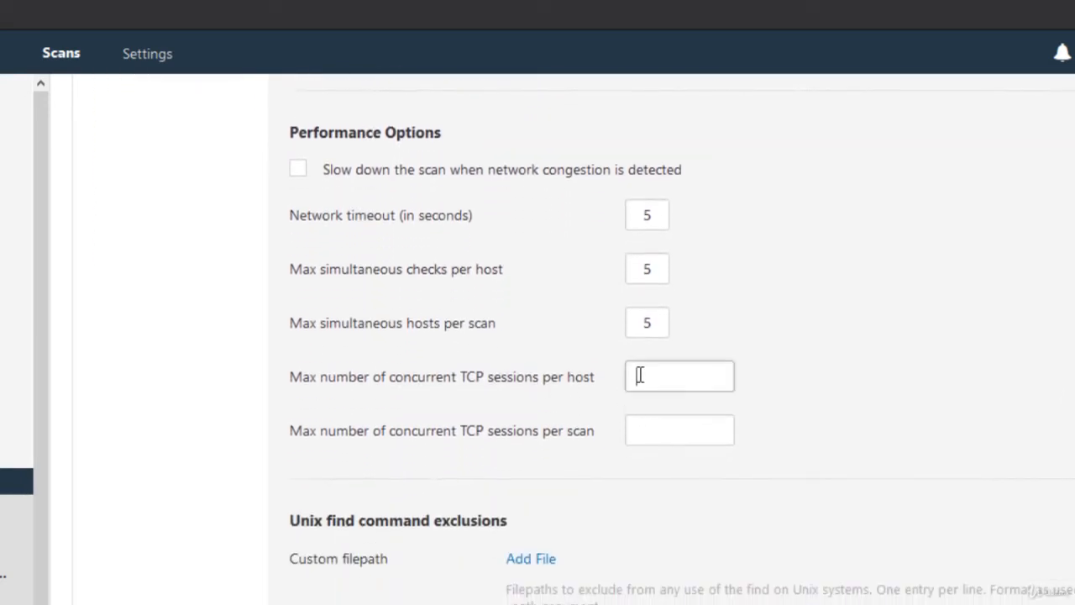
pyautogui.write('unlimite')
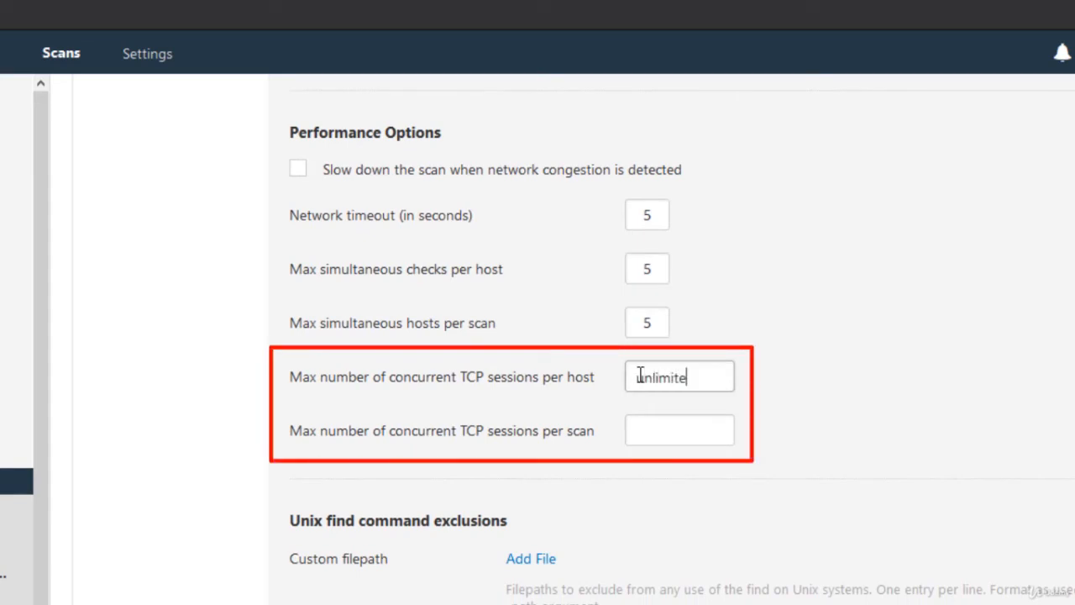
pyautogui.write('d')
pyautogui.click(714, 432)
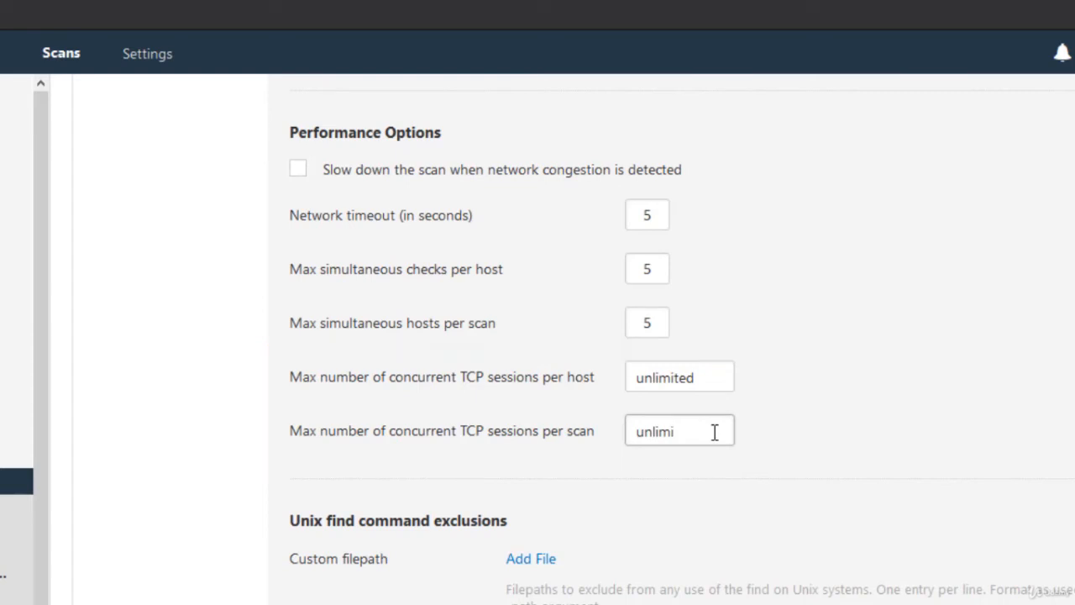
pyautogui.scroll(-3, 797, 433)
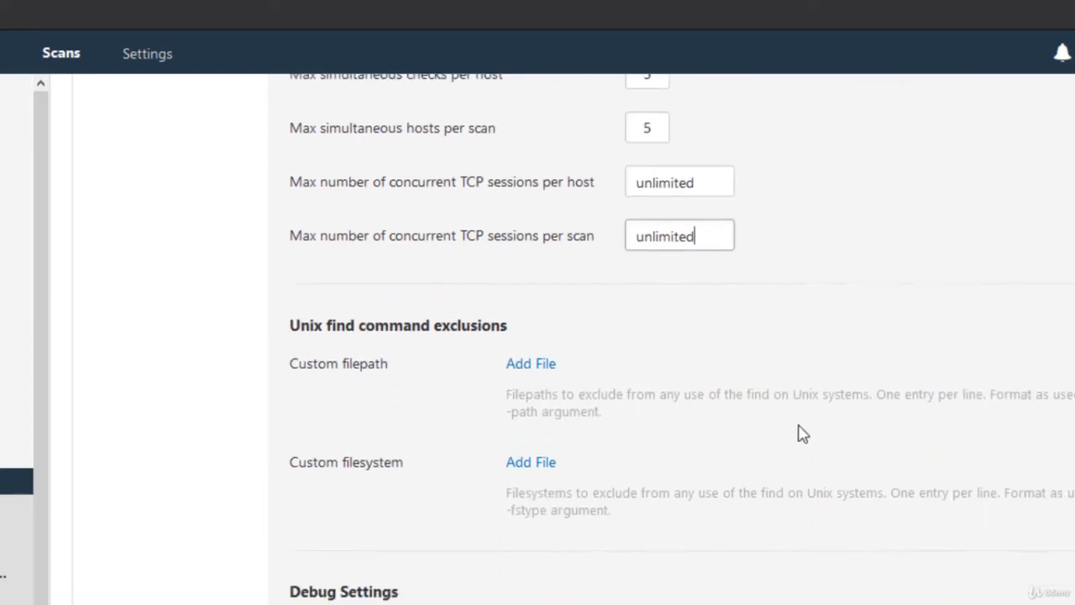
# Step: Check the available credential categories and add a Windows credential from the Host category to the policy
pyautogui.scroll(5, 799, 434)
pyautogui.scroll(3, 803, 433)
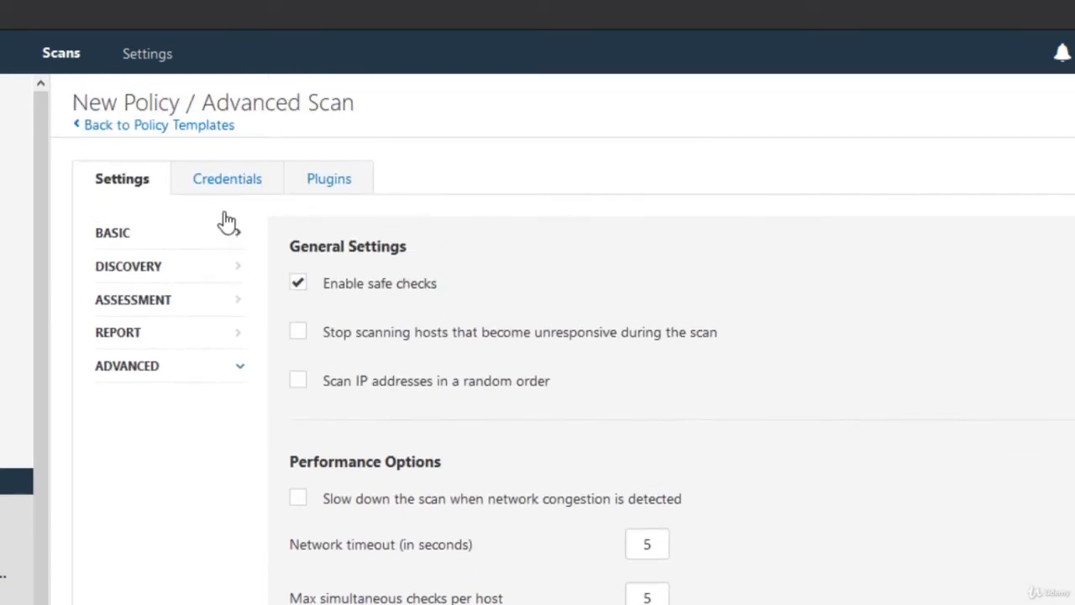
pyautogui.click(244, 178)
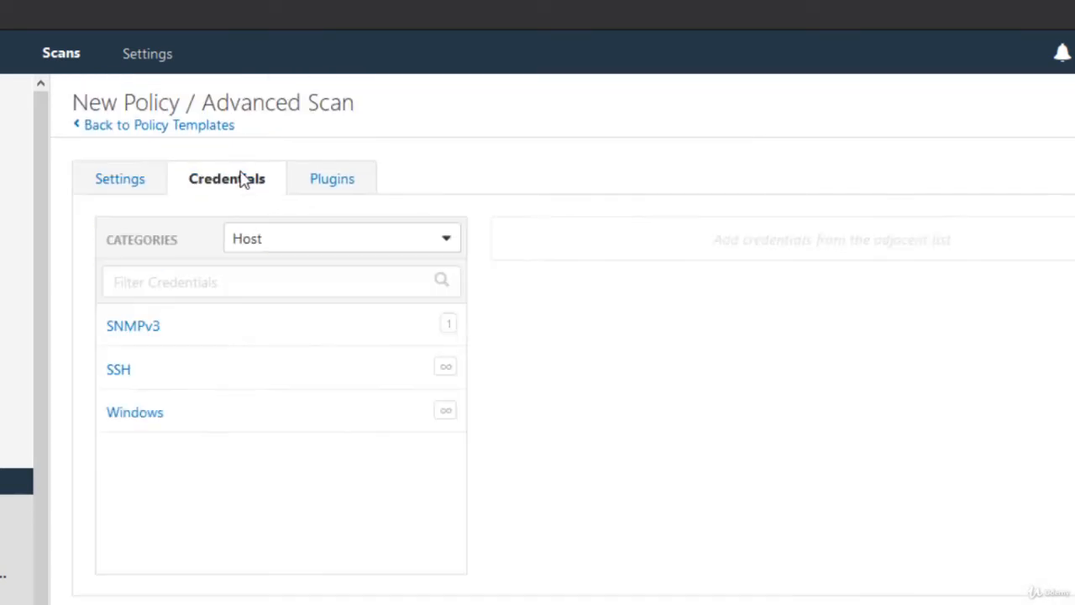
pyautogui.click(271, 253)
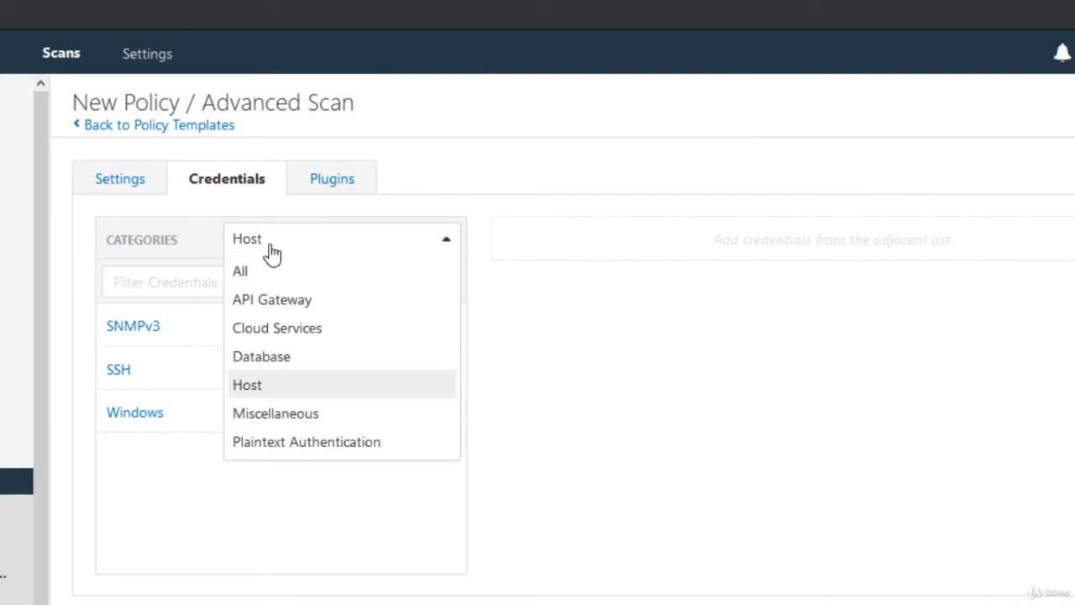
pyautogui.click(311, 526)
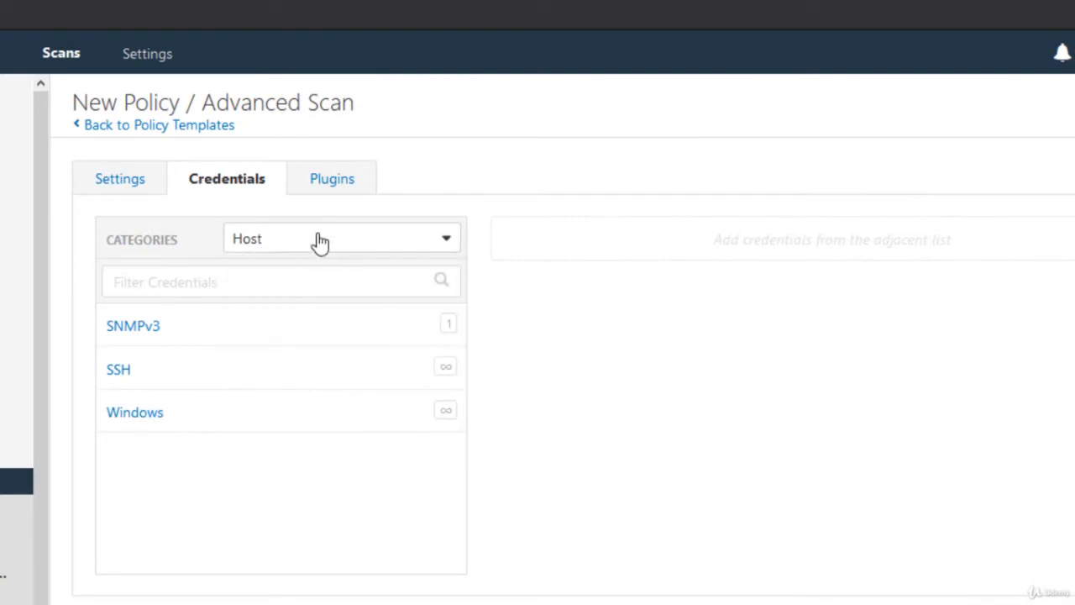
pyautogui.click(197, 413)
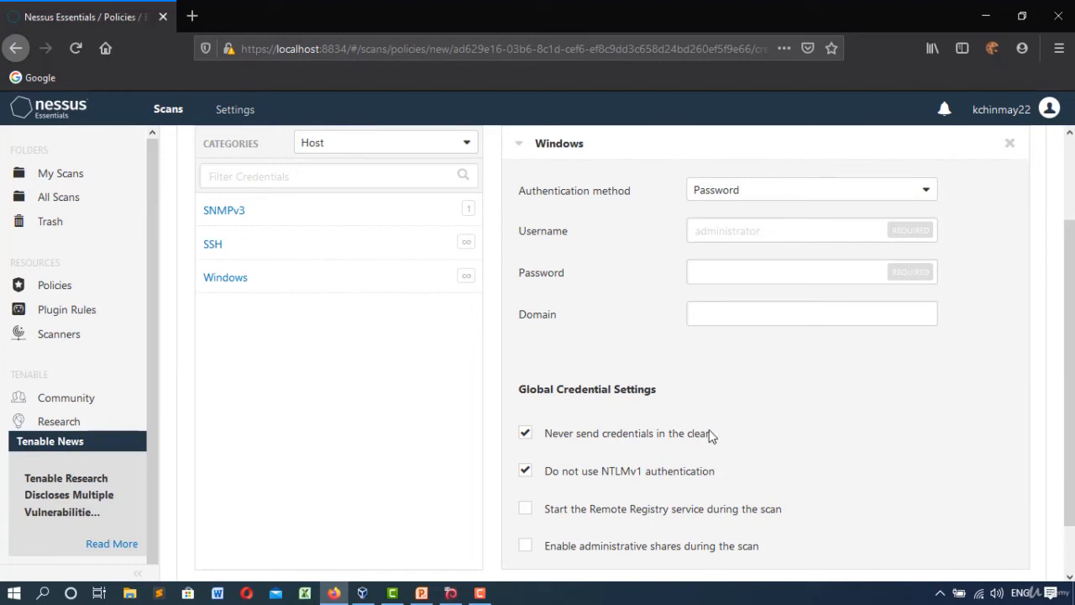
# Step: Fill in the Windows credential with the username "admin" and the account password, using password authentication
pyautogui.click(777, 227)
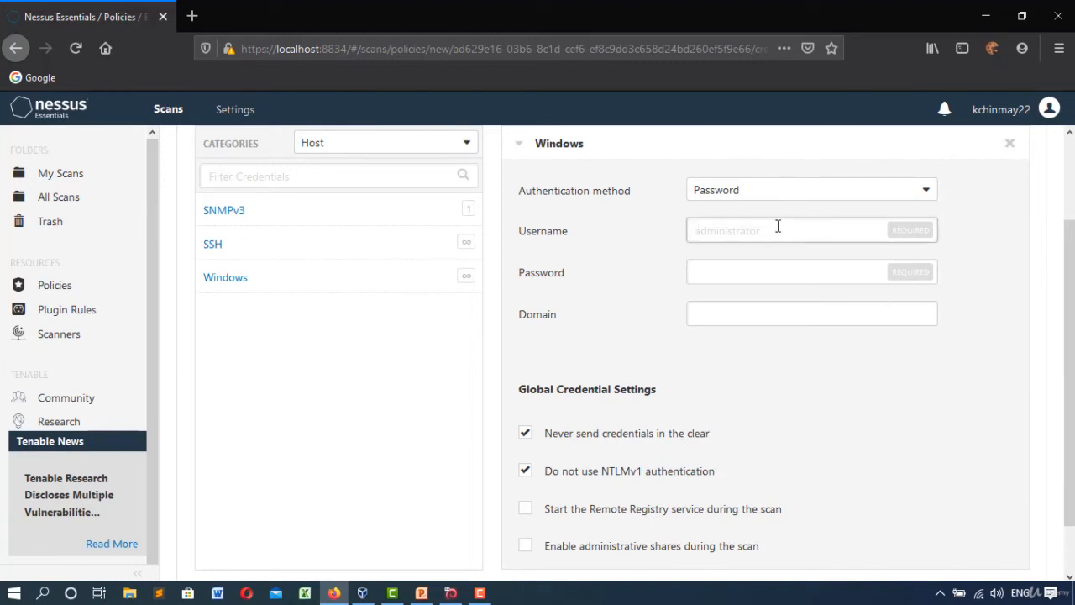
pyautogui.write('admin')
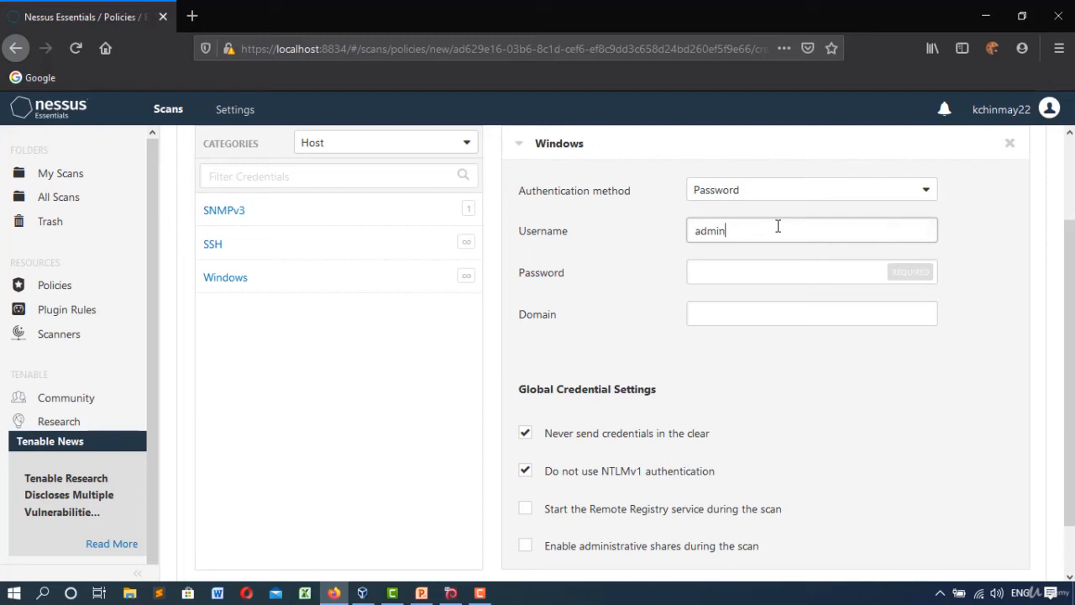
pyautogui.click(783, 267)
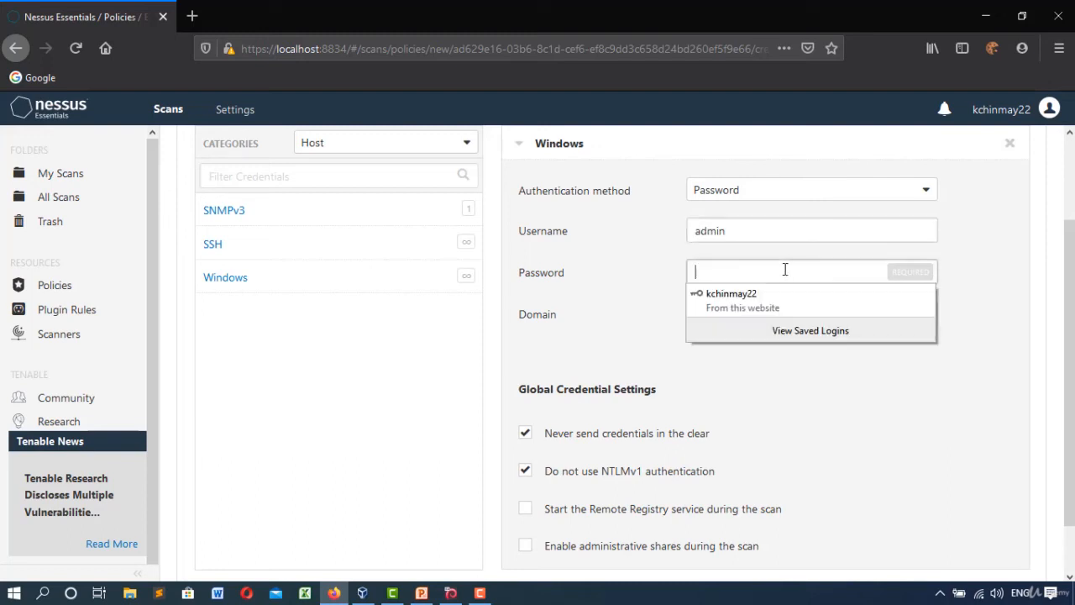
pyautogui.write('a')
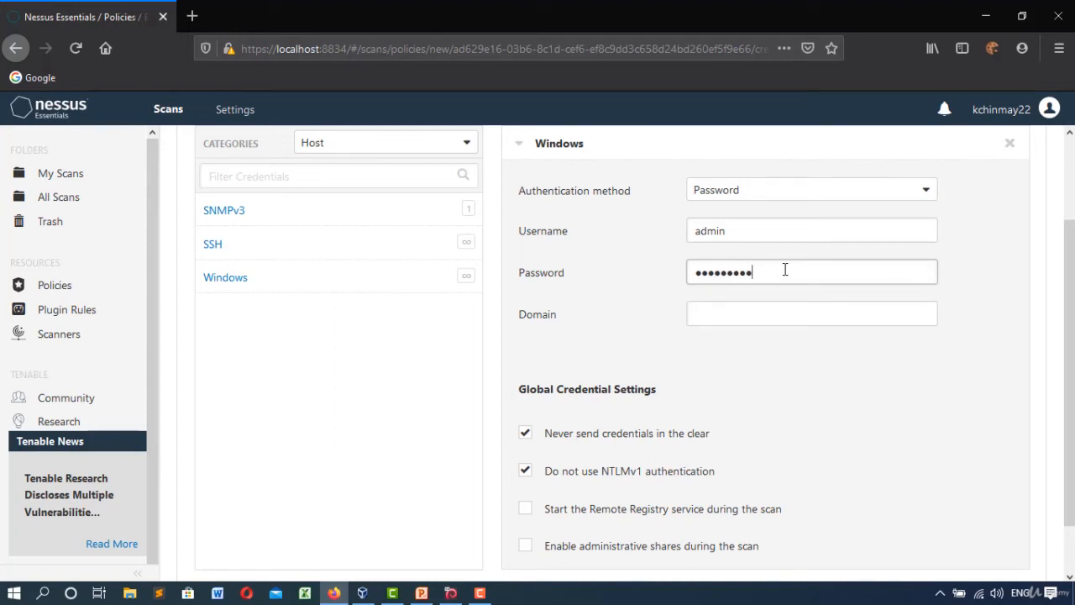
pyautogui.scroll(-2, 785, 304)
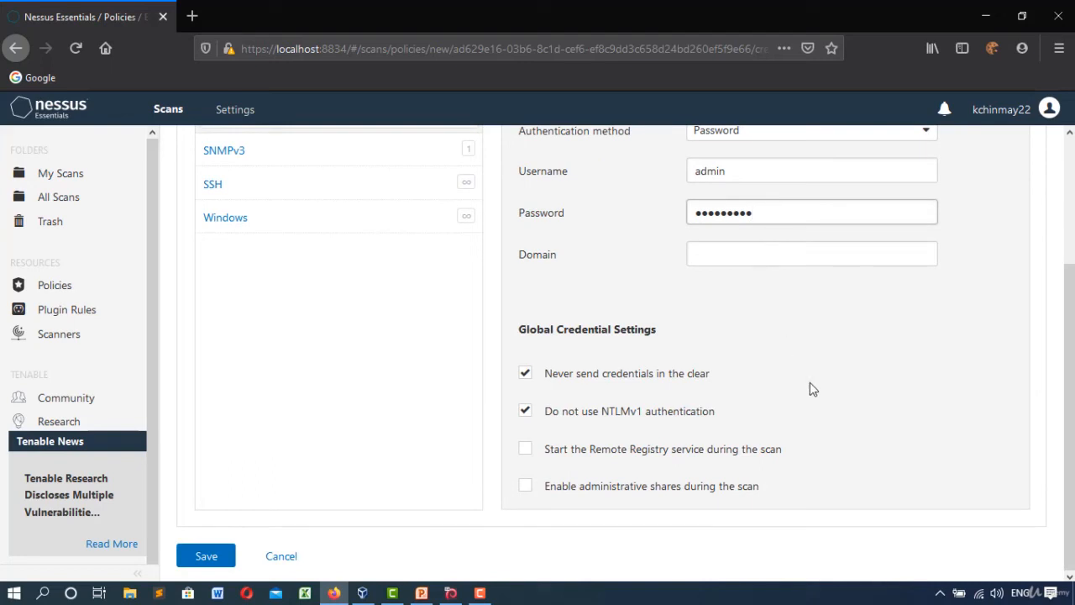
pyautogui.scroll(4, 706, 327)
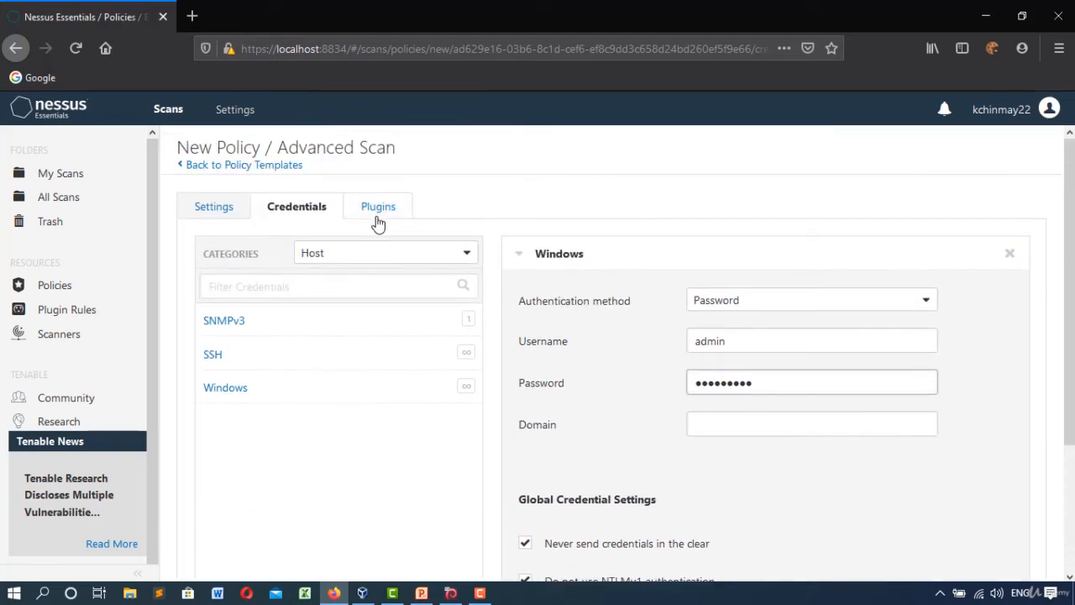
# Step: Browse the plugin families available in the policy's Plugins settings
pyautogui.click(377, 220)
pyautogui.scroll(-10, 419, 302)
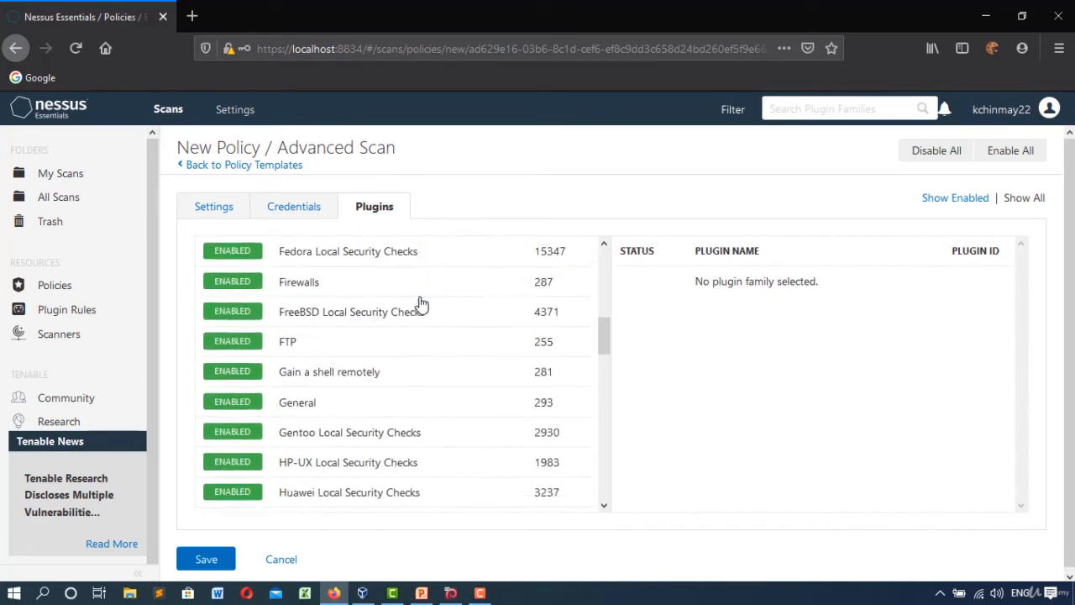
pyautogui.scroll(-5, 422, 313)
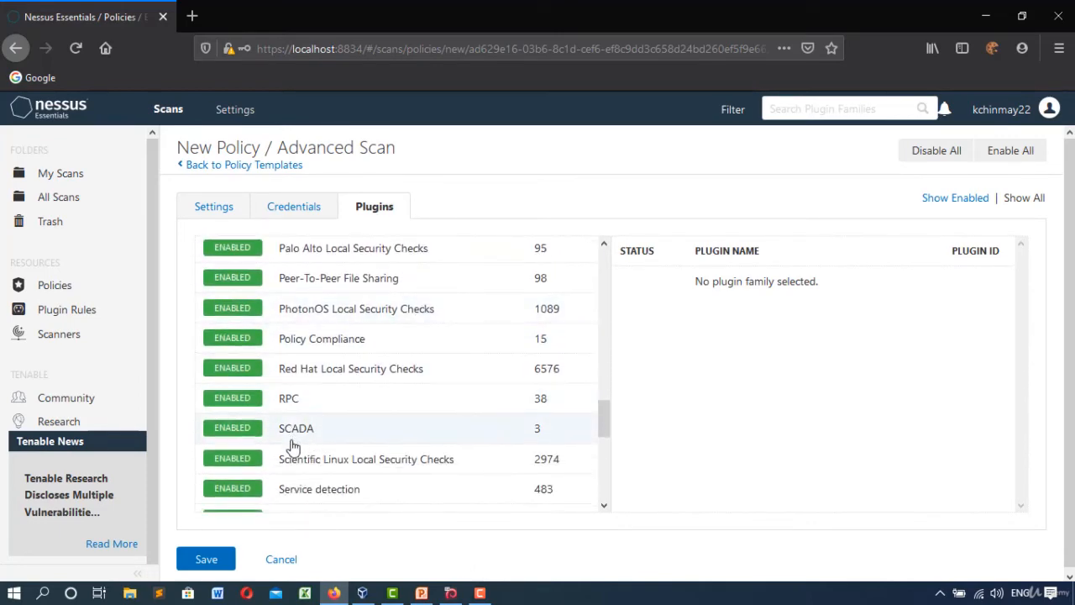
pyautogui.scroll(2, 294, 444)
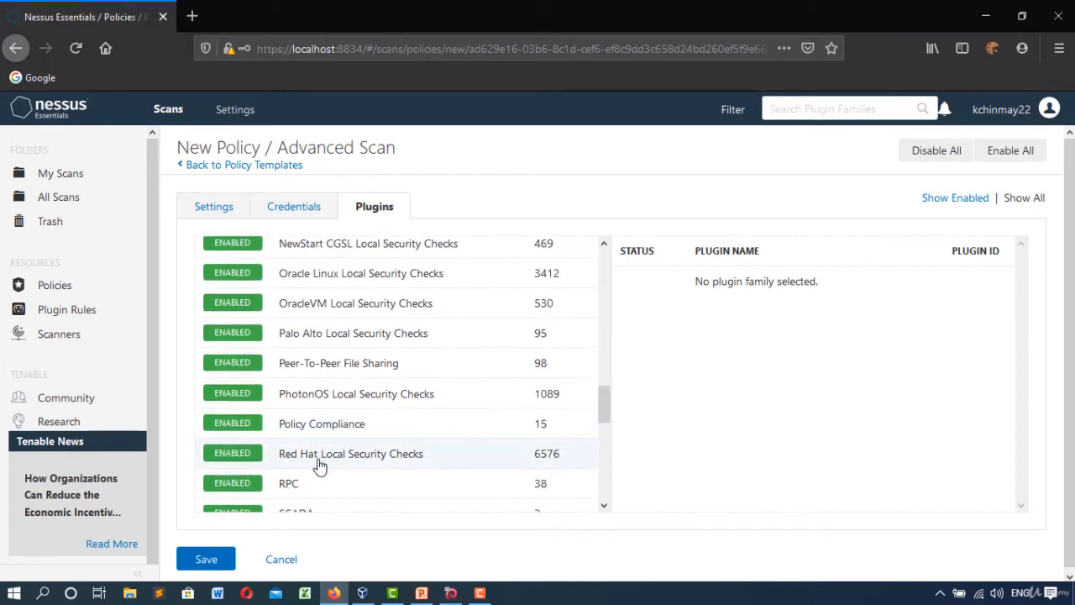
pyautogui.scroll(5, 319, 458)
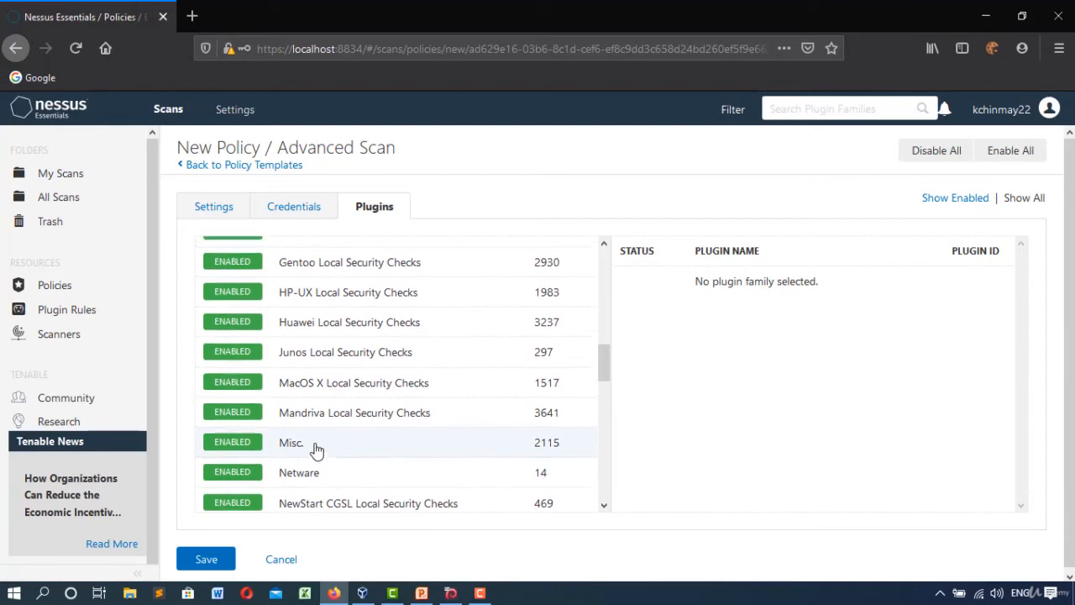
pyautogui.scroll(2, 312, 448)
pyautogui.scroll(8, 302, 319)
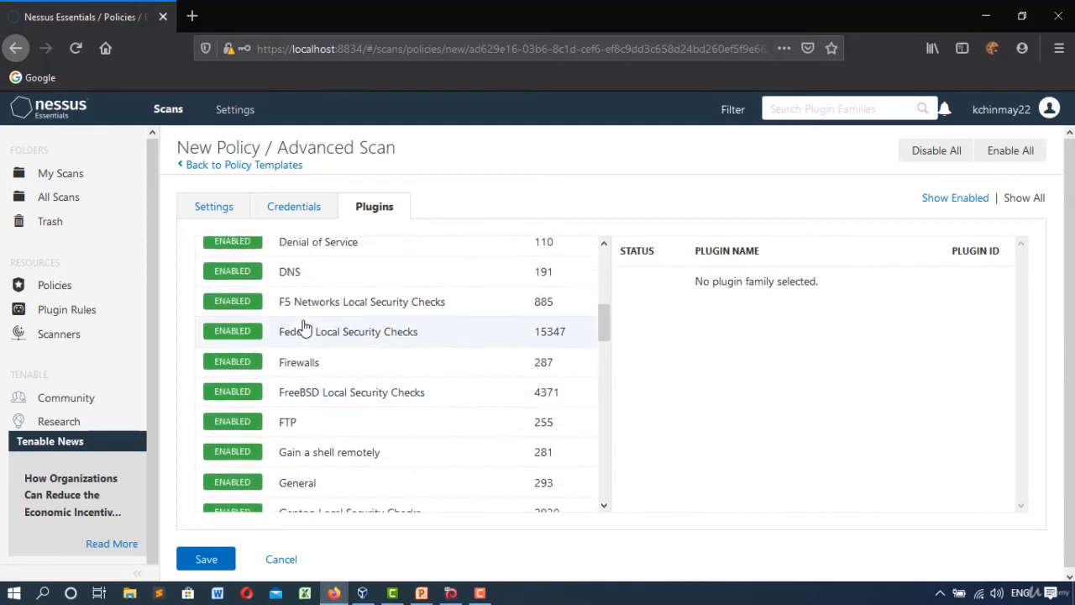
# Step: Display the individual plugins of the CISCO family and look through them and the other plugin families
pyautogui.click(305, 375)
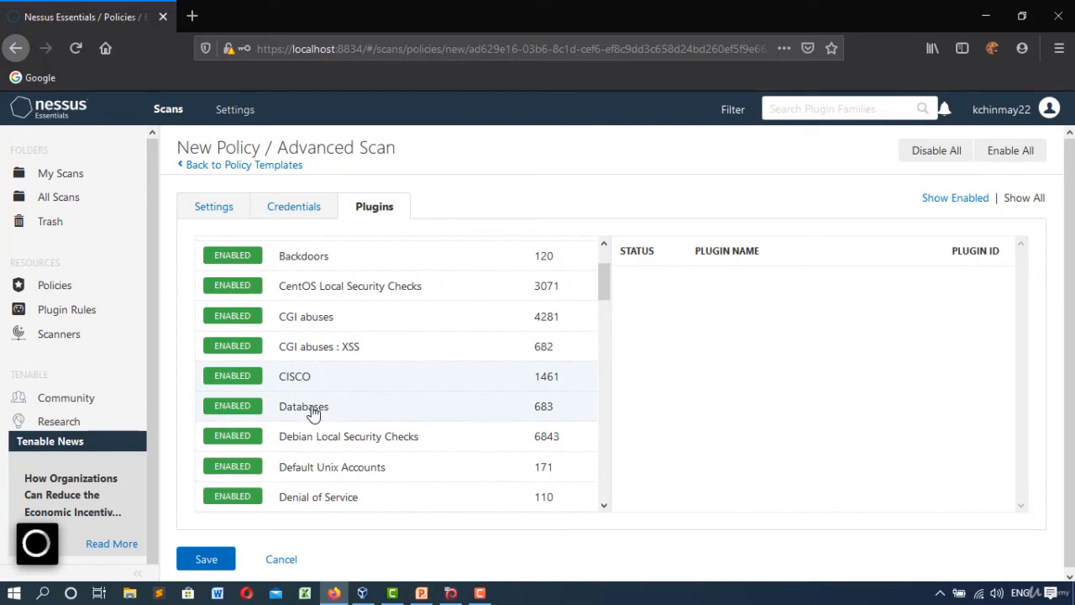
pyautogui.scroll(1, 568, 345)
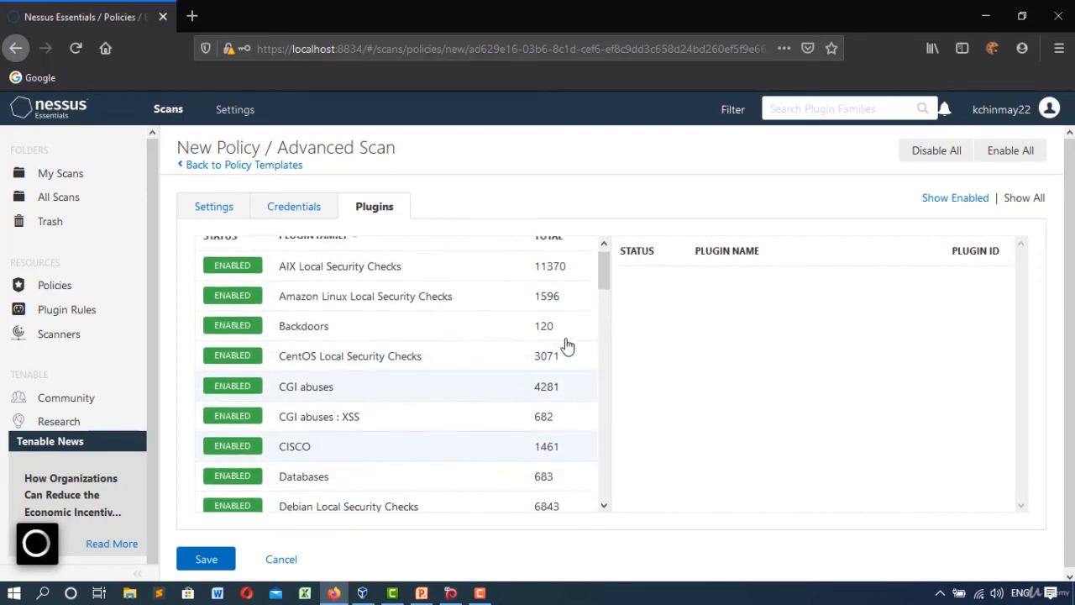
pyautogui.scroll(1, 568, 345)
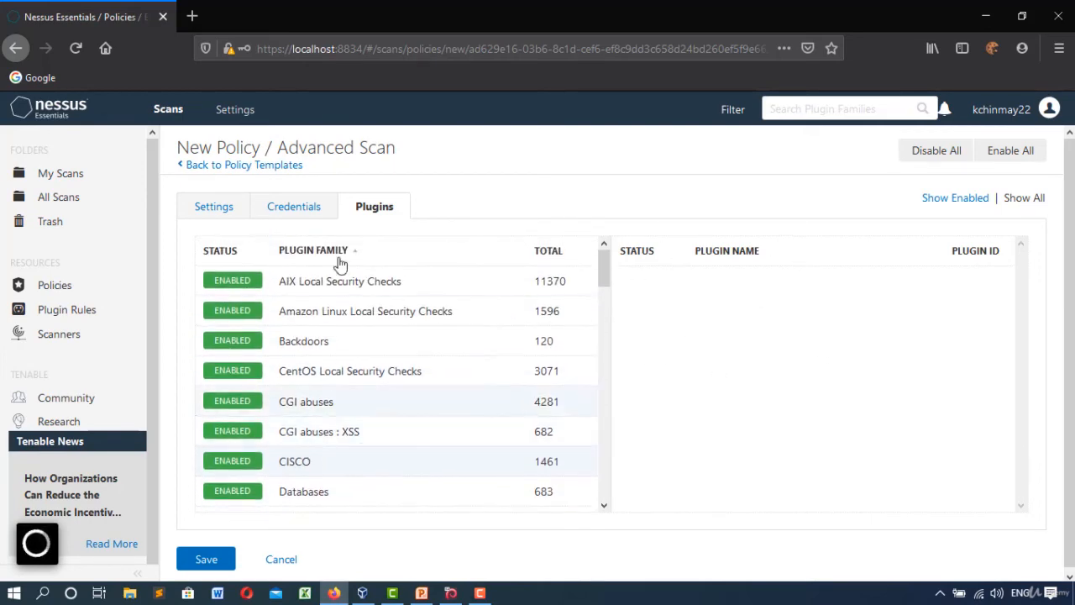
pyautogui.click(317, 207)
pyautogui.click(356, 214)
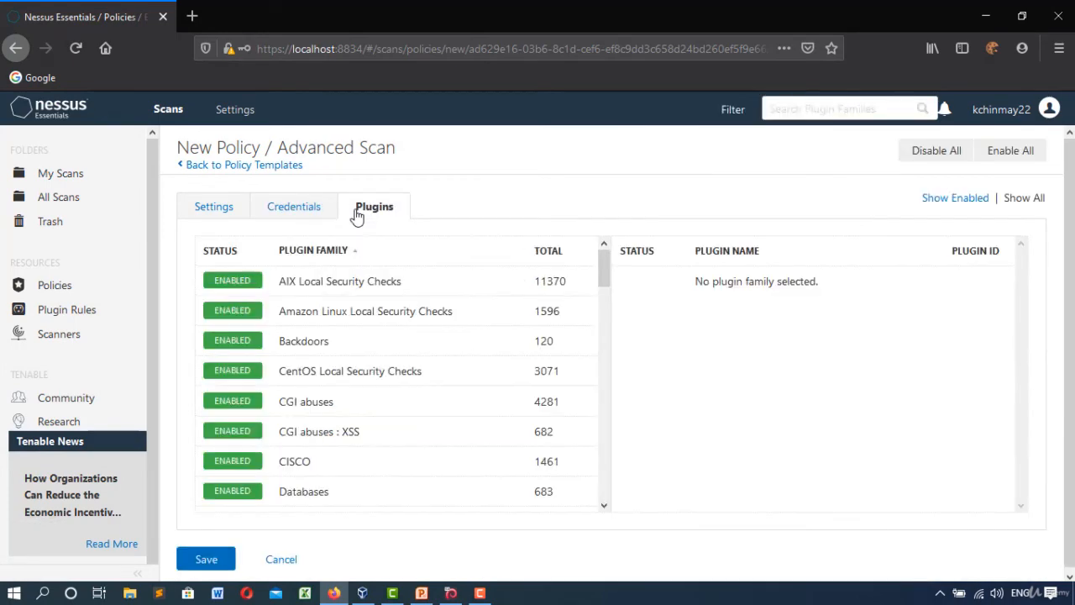
pyautogui.click(319, 461)
pyautogui.moveTo(1020, 276); pyautogui.dragTo(1018, 485)
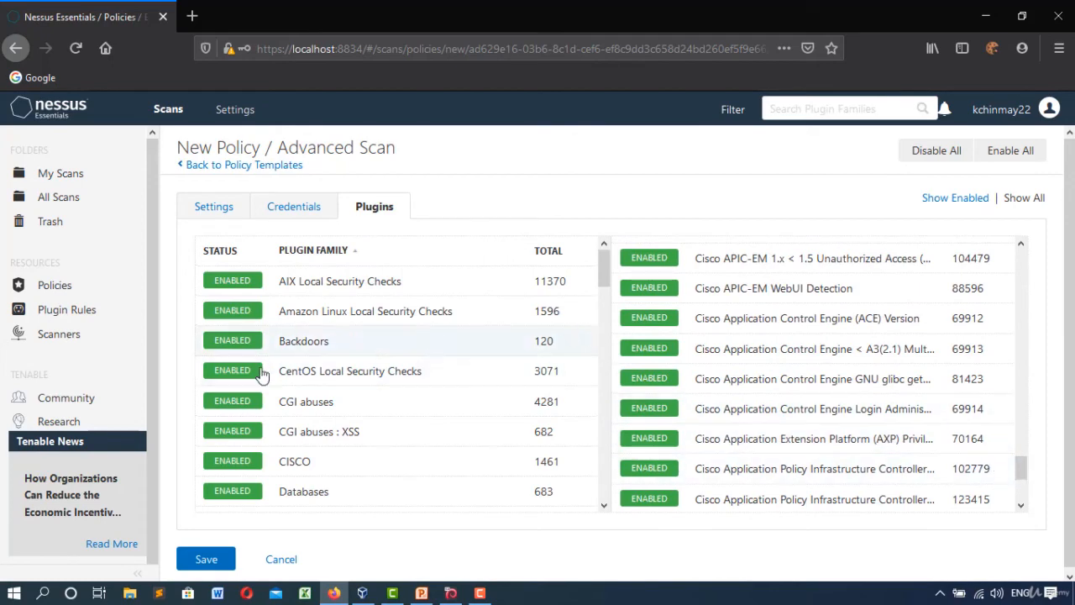
pyautogui.scroll(-5, 240, 390)
pyautogui.scroll(-5, 242, 398)
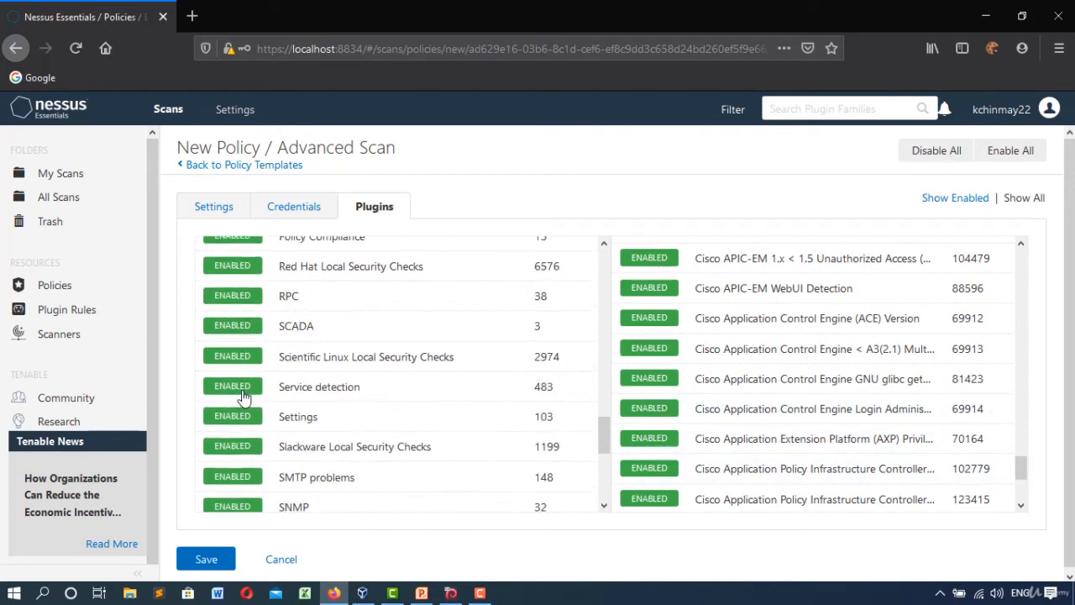
pyautogui.scroll(10, 842, 389)
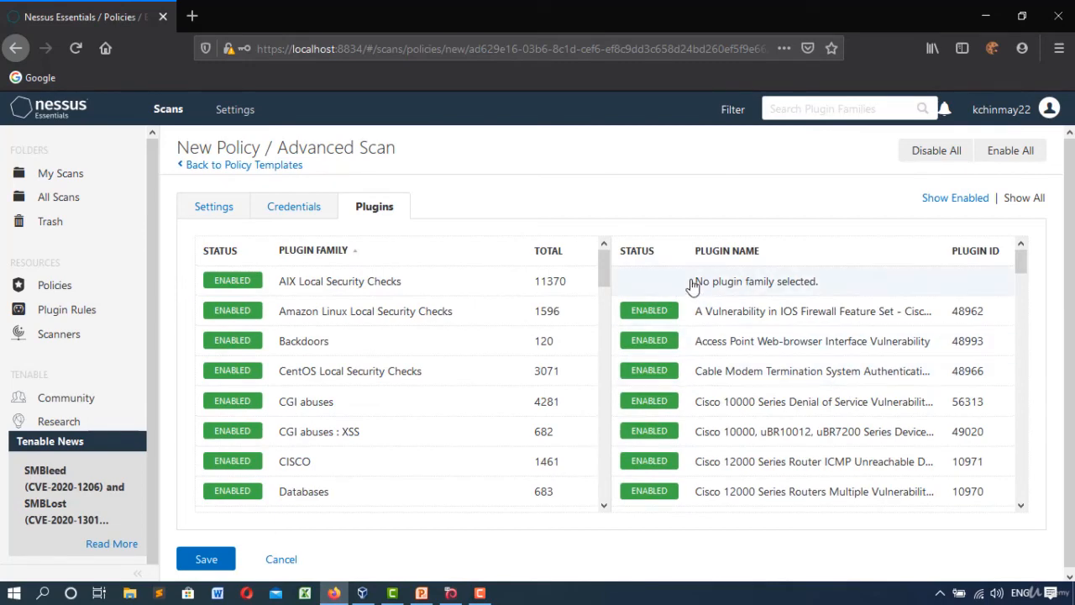
# Step: Disable the entire CISCO plugin family and check the status of its individual plugins
pyautogui.click(649, 312)
pyautogui.click(649, 312)
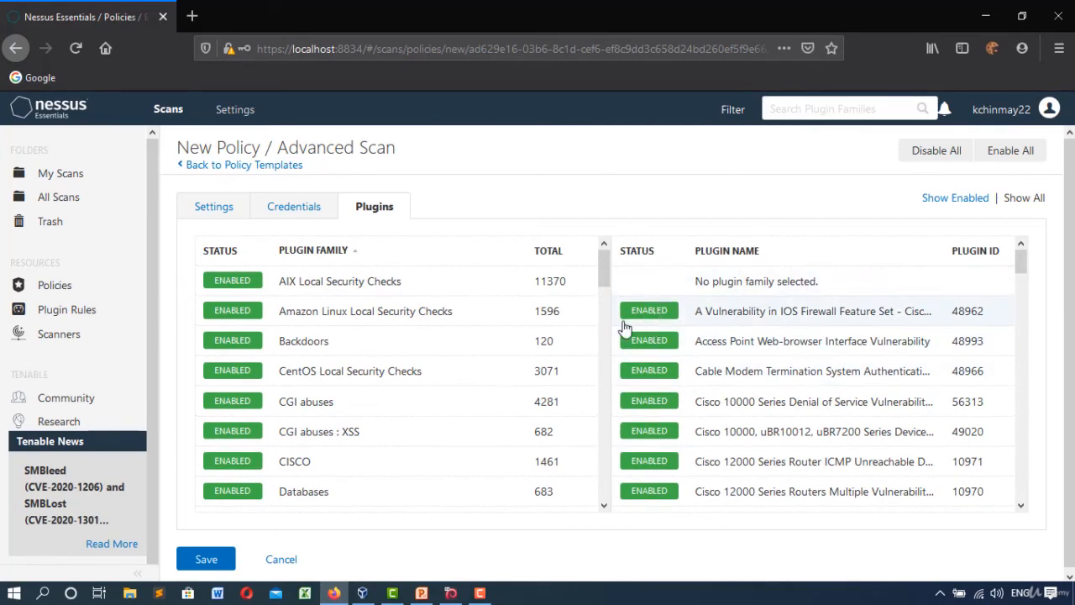
pyautogui.click(231, 461)
pyautogui.scroll(-5, 594, 432)
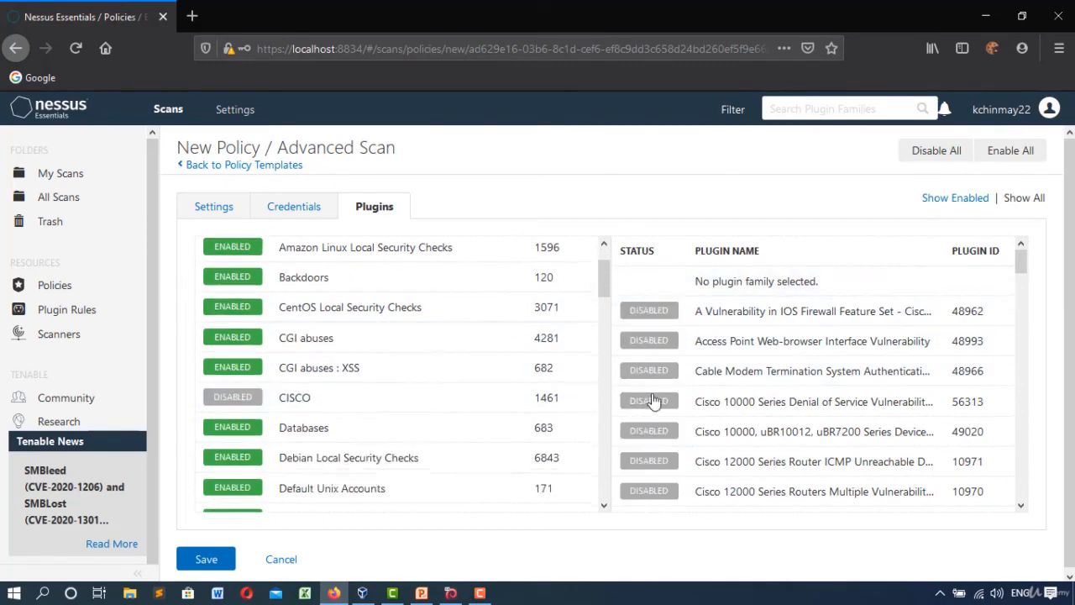
pyautogui.scroll(-10, 660, 398)
pyautogui.scroll(-10, 668, 398)
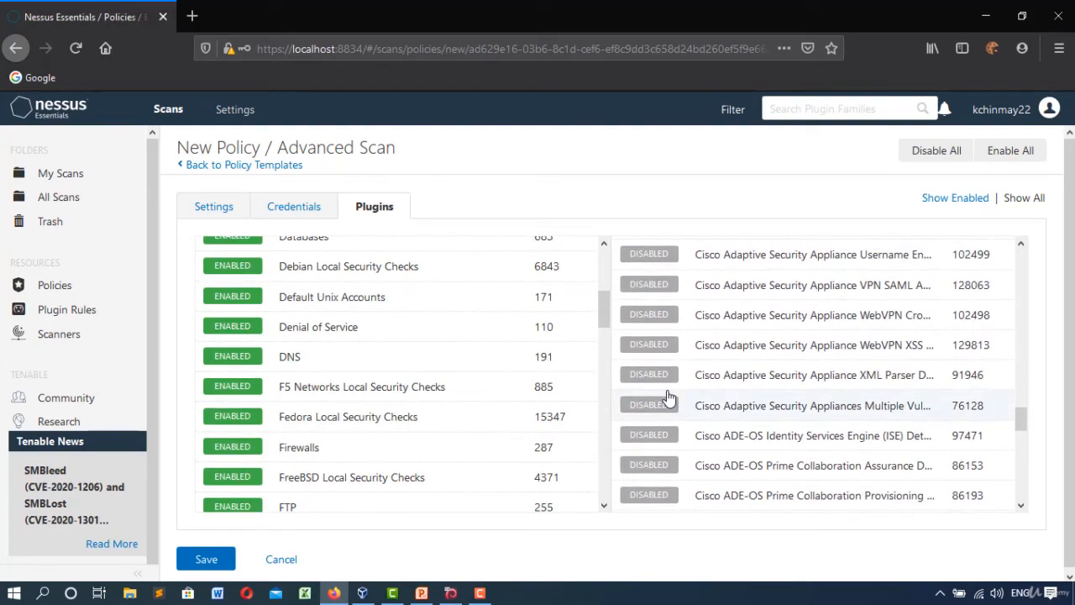
# Step: Review the remaining disabled CISCO plugins and the policy's advanced settings, and save the policy
pyautogui.scroll(-5, 668, 398)
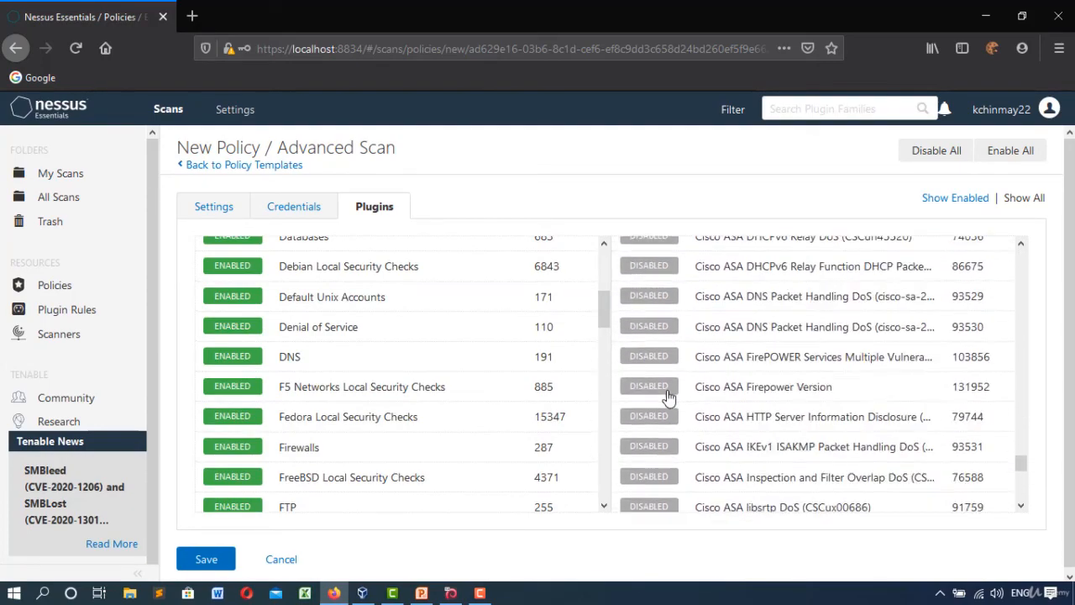
pyautogui.rightClick(669, 394)
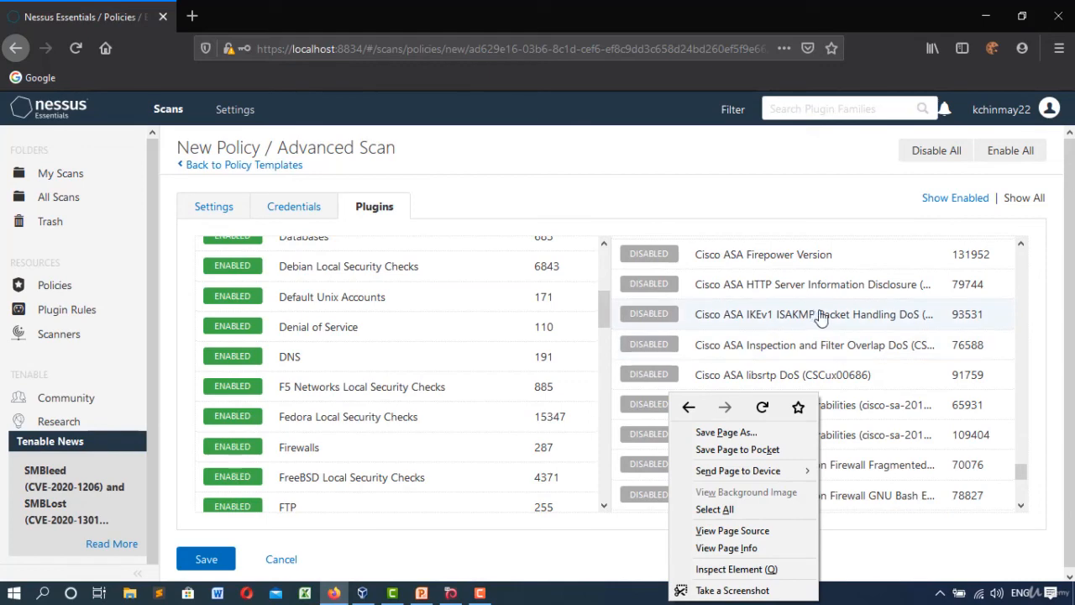
pyautogui.click(294, 207)
pyautogui.click(231, 210)
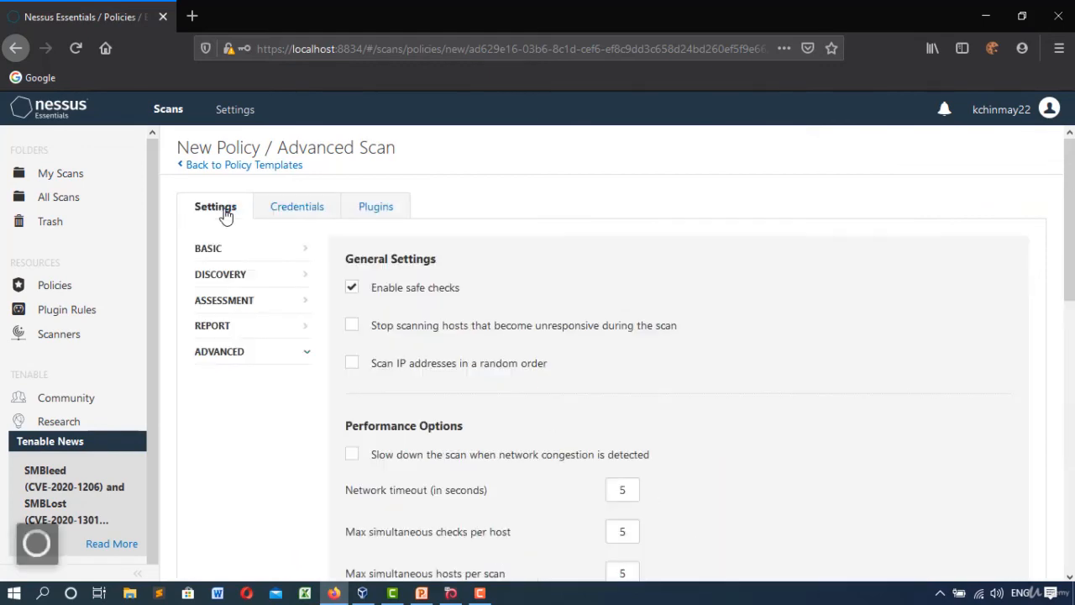
pyautogui.scroll(-8, 361, 386)
pyautogui.scroll(-2, 305, 402)
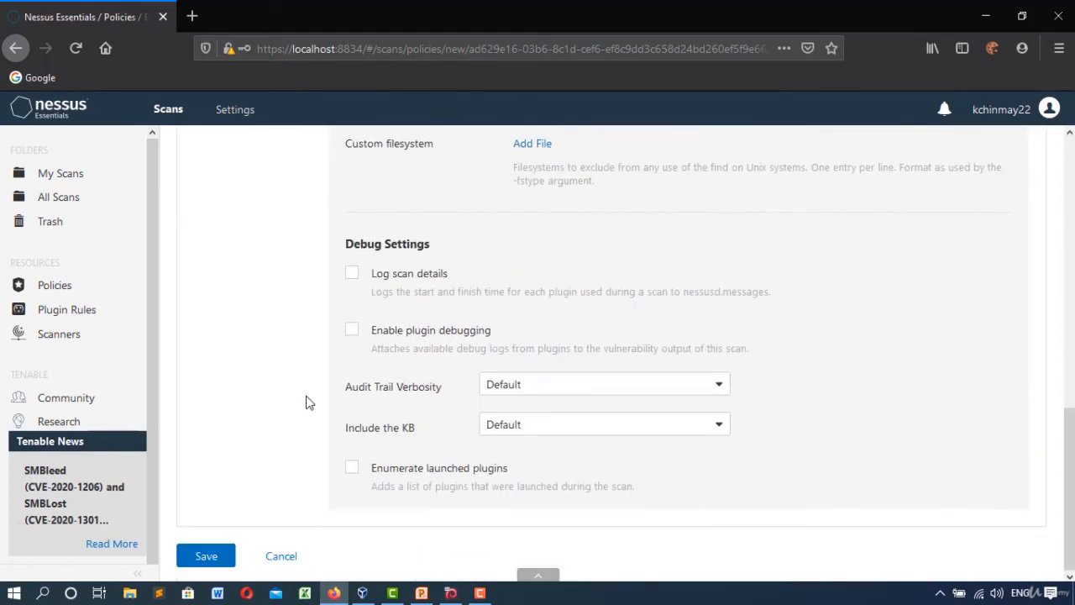
pyautogui.click(209, 558)
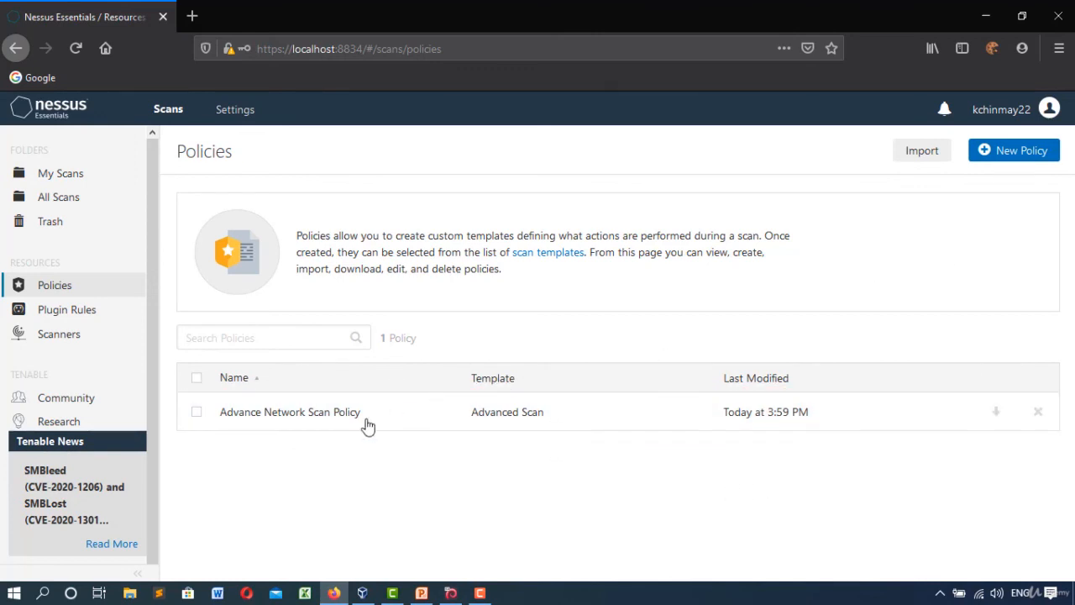
# Step: Create a new scan in My Scans from the user-defined template "Advance Network Scan Policy"
pyautogui.click(62, 175)
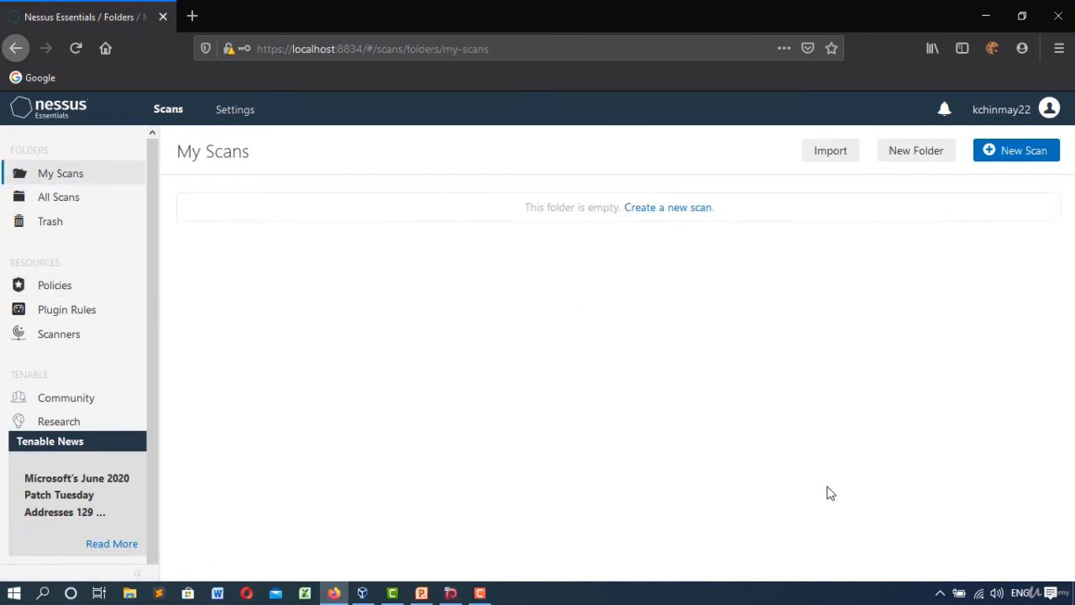
pyautogui.click(1012, 151)
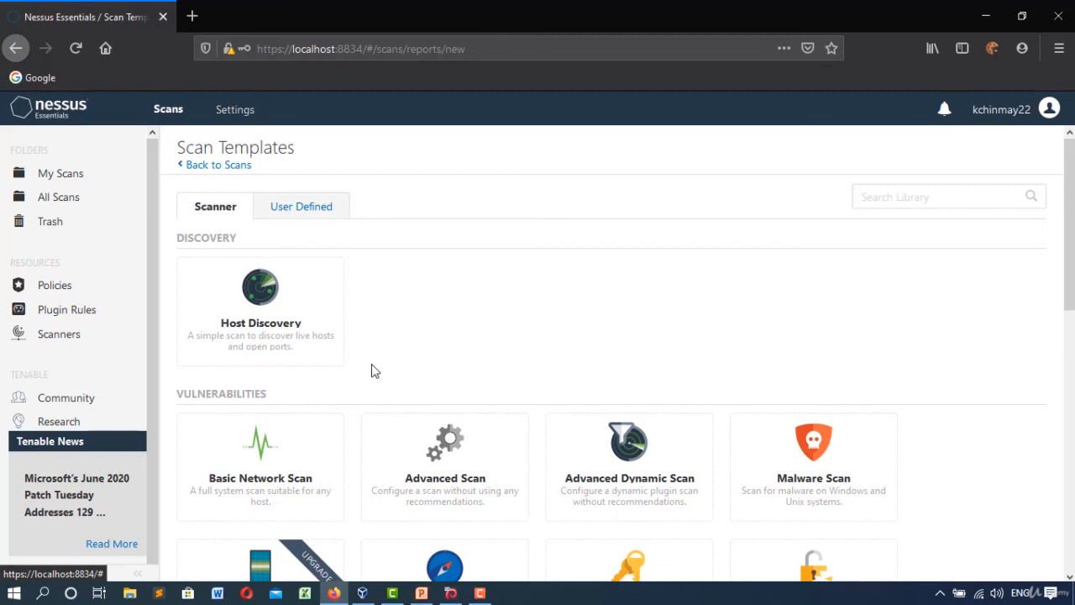
pyautogui.scroll(-4, 384, 384)
pyautogui.scroll(4, 383, 384)
pyautogui.click(283, 215)
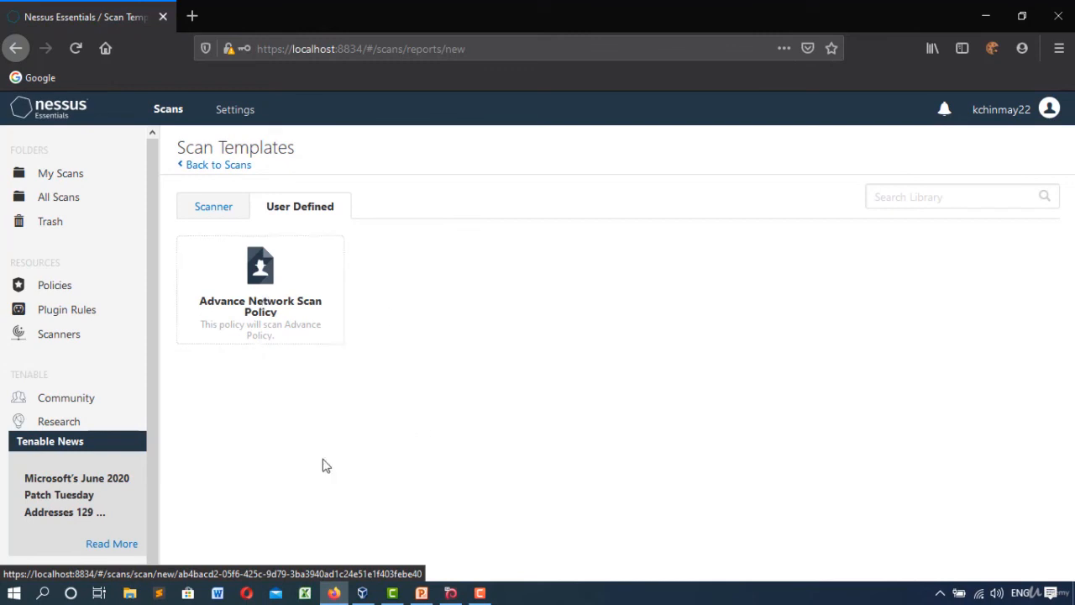
pyautogui.click(279, 322)
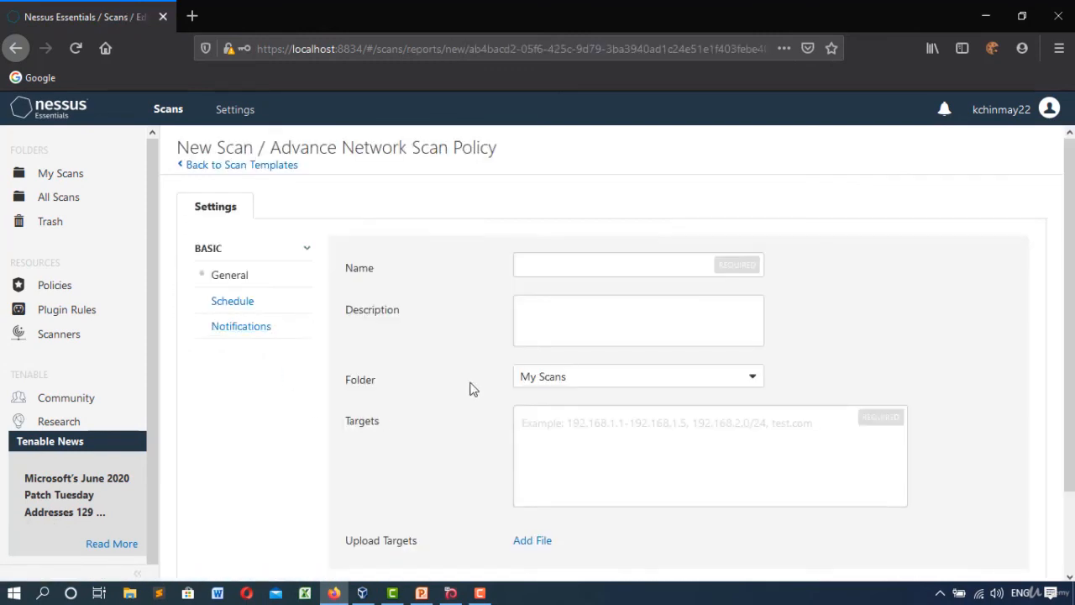
# Step: Name the scan "Advance Network Scan" and give it the description "Demo Scan"
pyautogui.click(563, 267)
pyautogui.write('A')
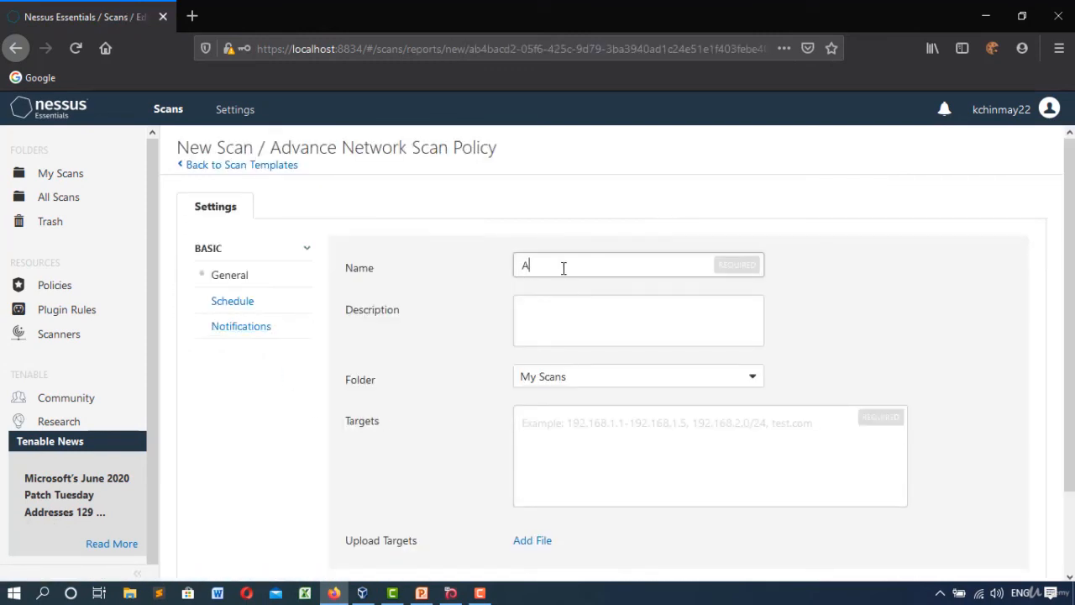
pyautogui.write('dvance Net')
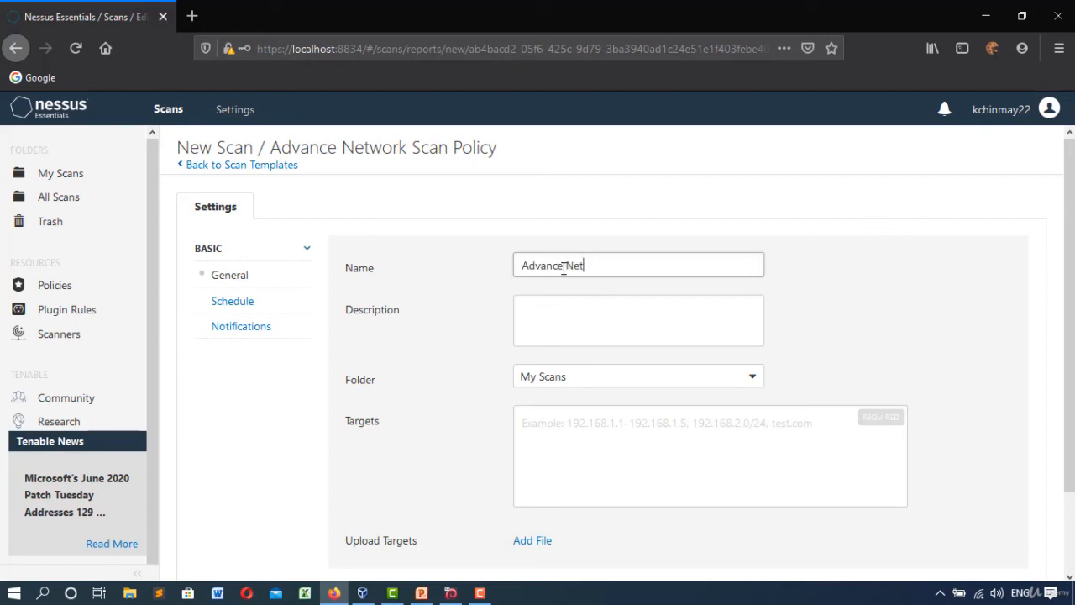
pyautogui.write('work Scan')
pyautogui.click(539, 324)
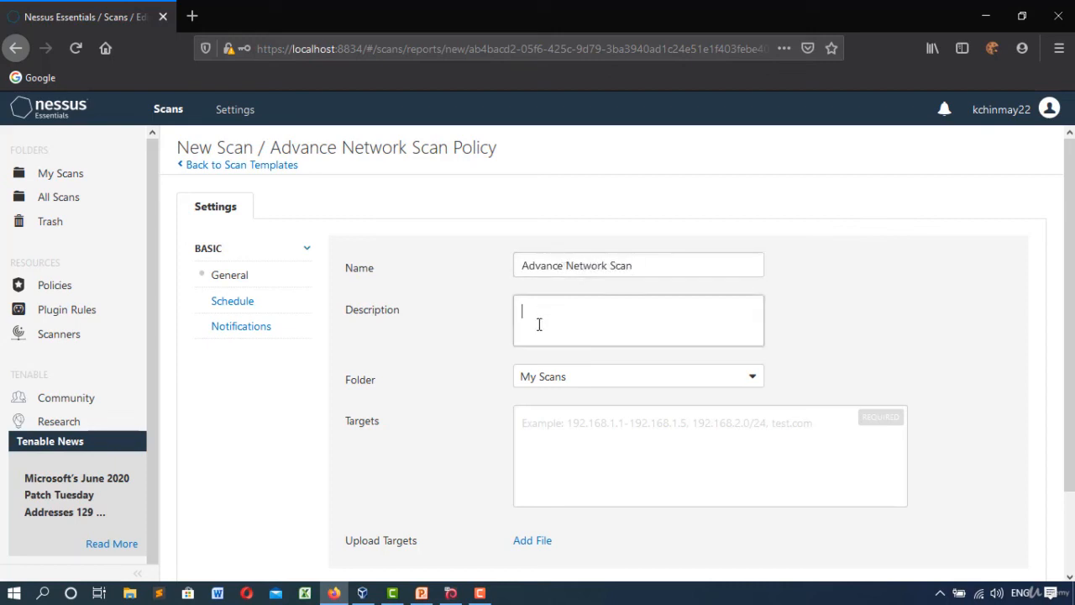
pyautogui.write('Demo Scan')
# Step: Activate the scan's Targets field for entry and look over the general settings around it
pyautogui.click(580, 422)
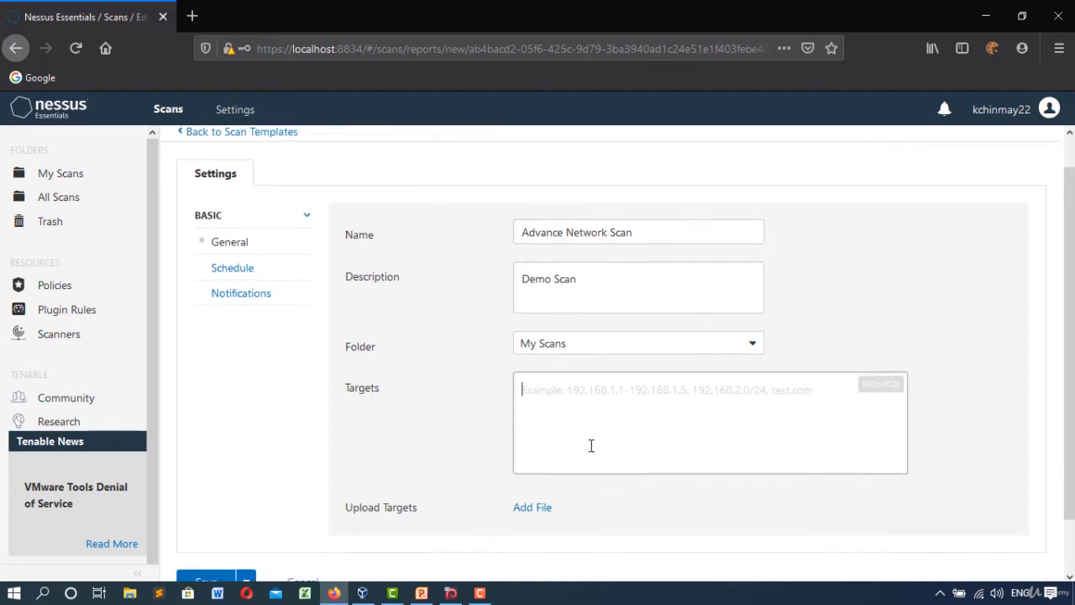
pyautogui.scroll(-2, 592, 445)
pyautogui.scroll(2, 591, 455)
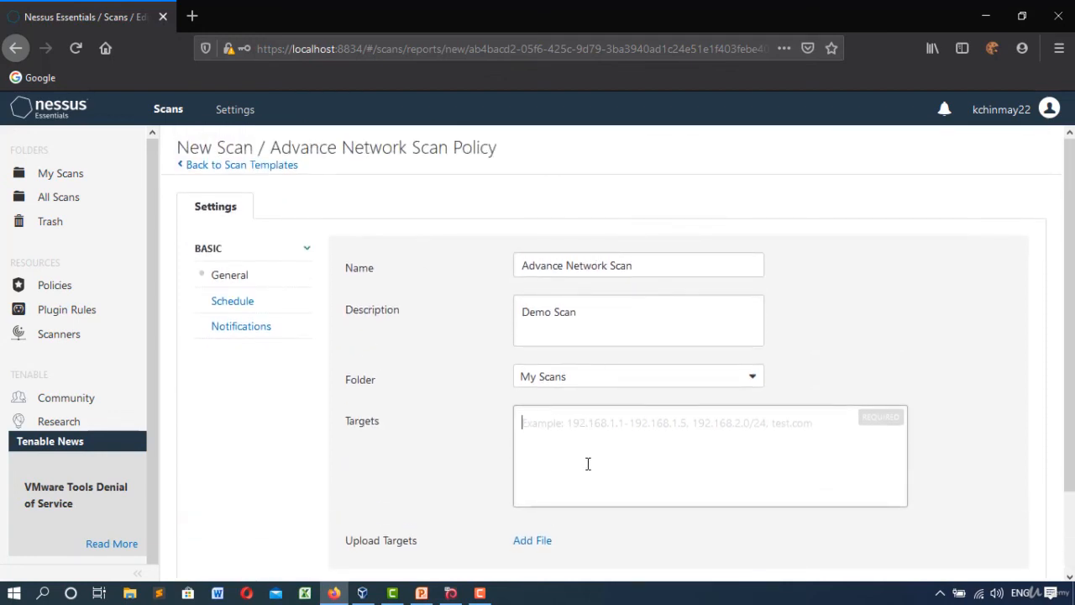
pyautogui.scroll(-2, 588, 463)
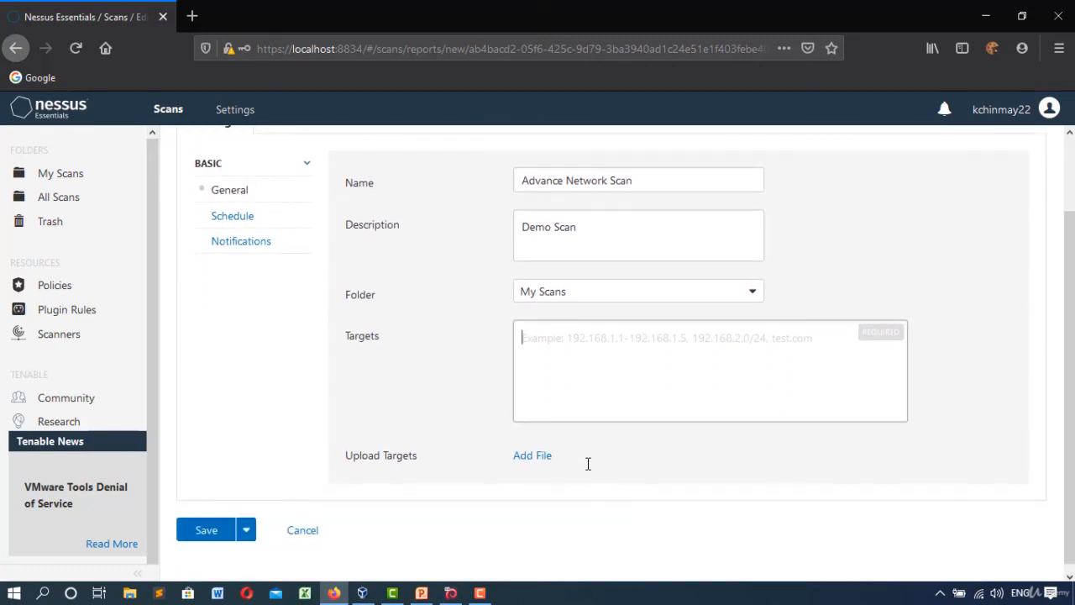